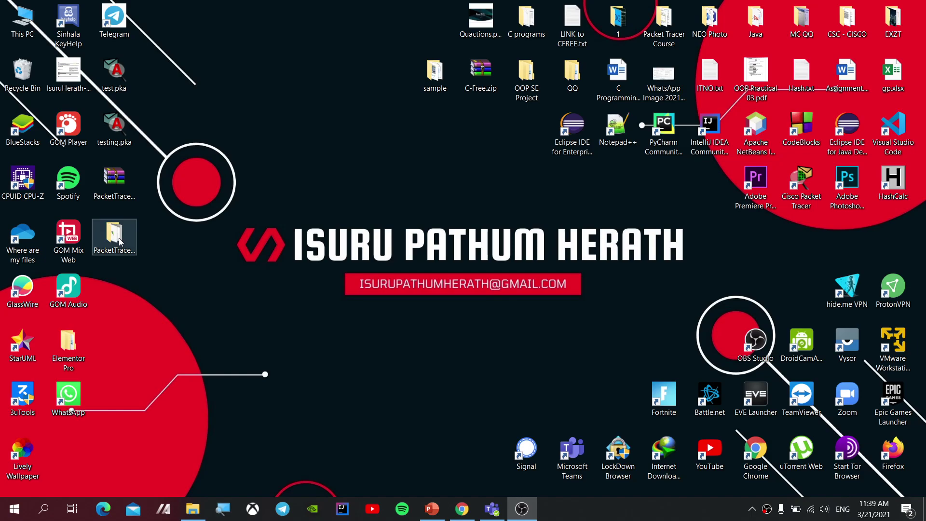
# Open NA-1-1-BasicConfig.pka from PacketTracerlabs > 1.Basic Networking, then minimize File Explorer.
pyautogui.click(121, 241)
pyautogui.doubleClick(121, 241)
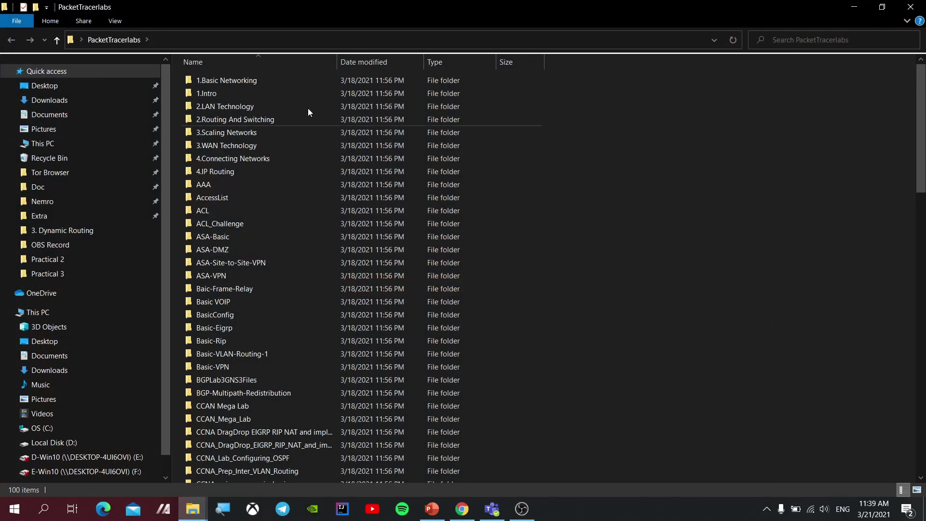
pyautogui.doubleClick(268, 83)
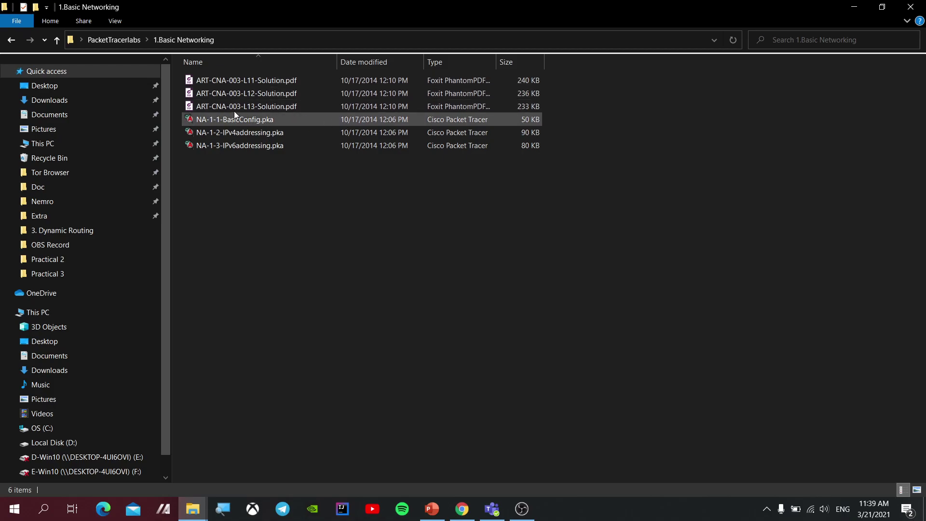
pyautogui.doubleClick(284, 122)
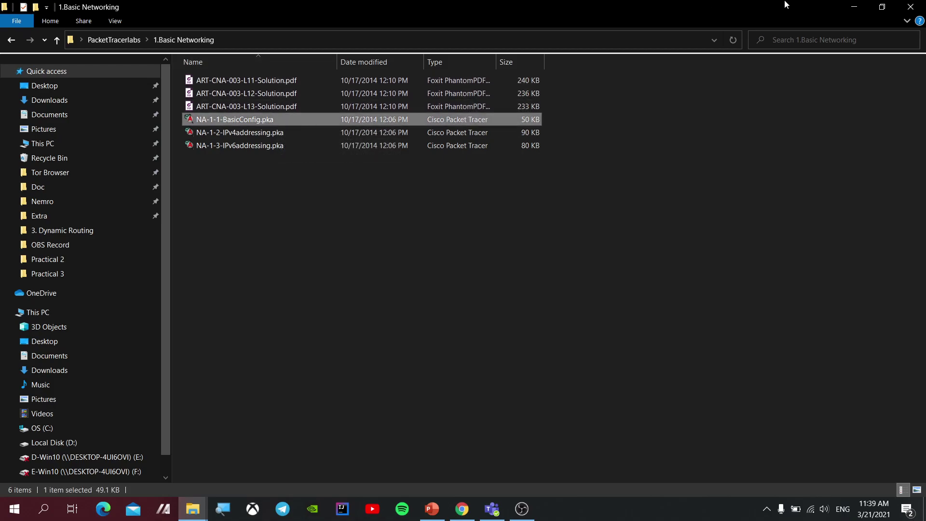
pyautogui.click(854, 7)
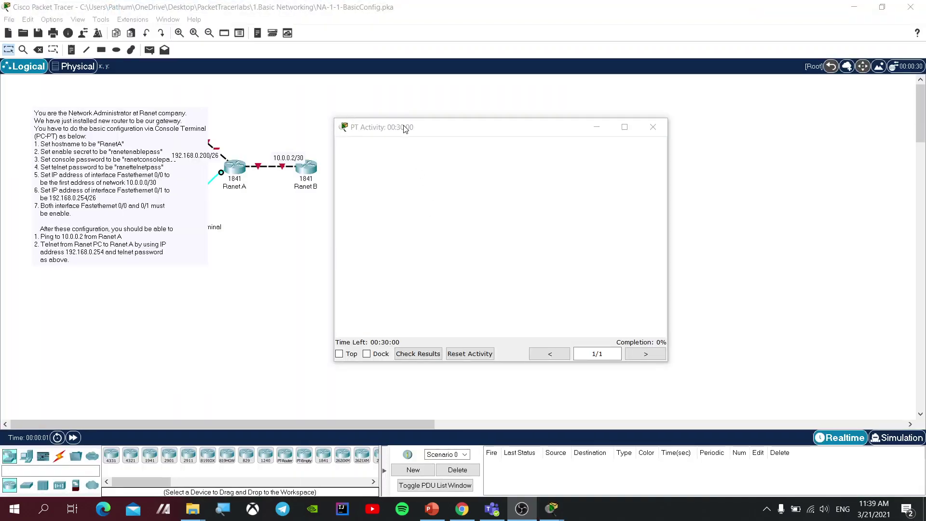
# Move the activity window and instruction note beside the topology, then try configuring Ranet B.
pyautogui.moveTo(400, 127); pyautogui.dragTo(593, 87)
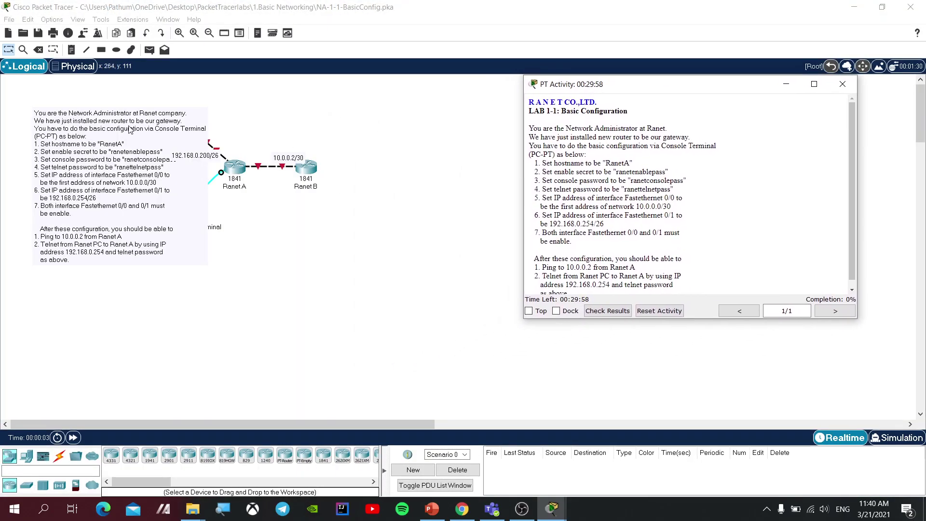
pyautogui.moveTo(132, 128); pyautogui.dragTo(651, 124)
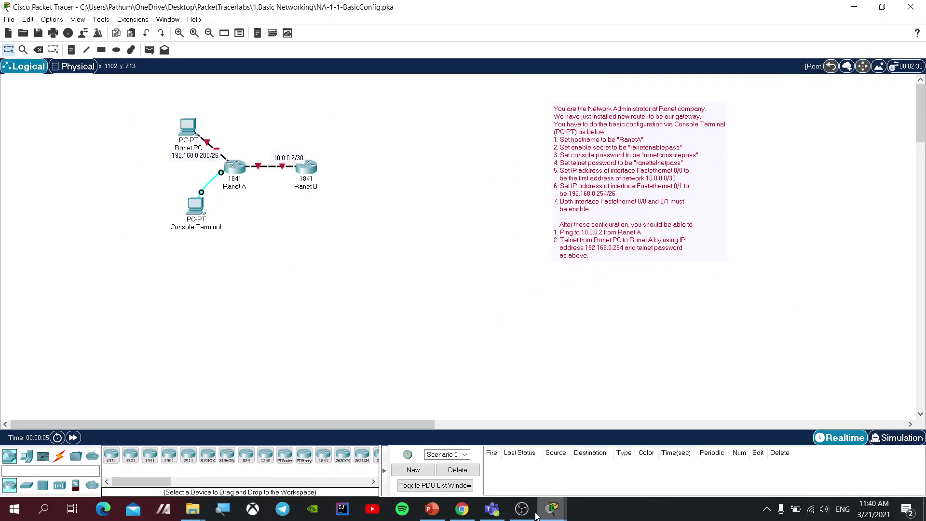
pyautogui.moveTo(556, 505)
pyautogui.click(516, 465)
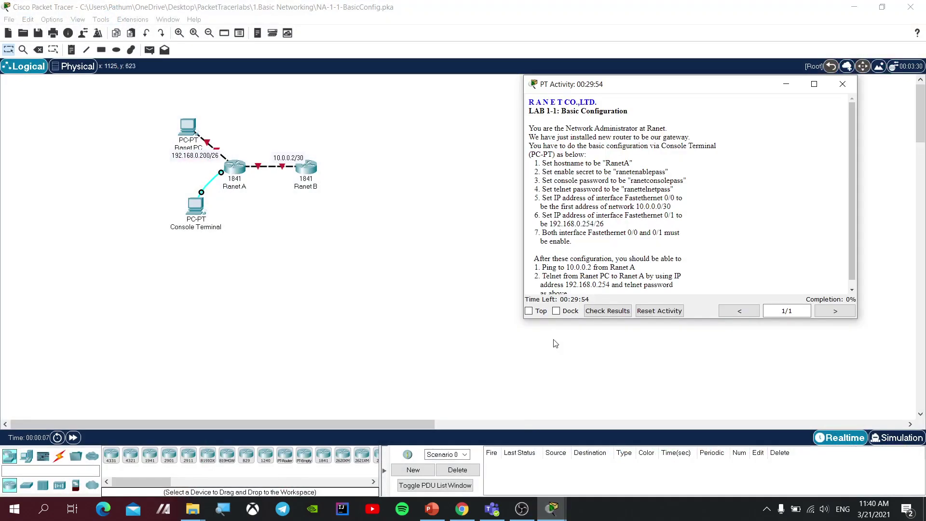
pyautogui.moveTo(634, 85); pyautogui.dragTo(616, 86)
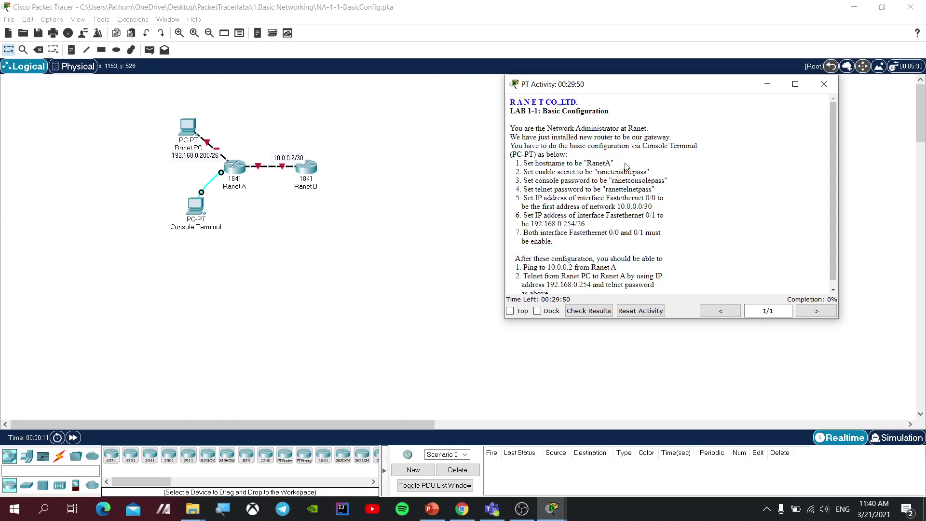
pyautogui.keyDown('ctrl'); pyautogui.scroll(2, 627, 166); pyautogui.keyUp('ctrl')
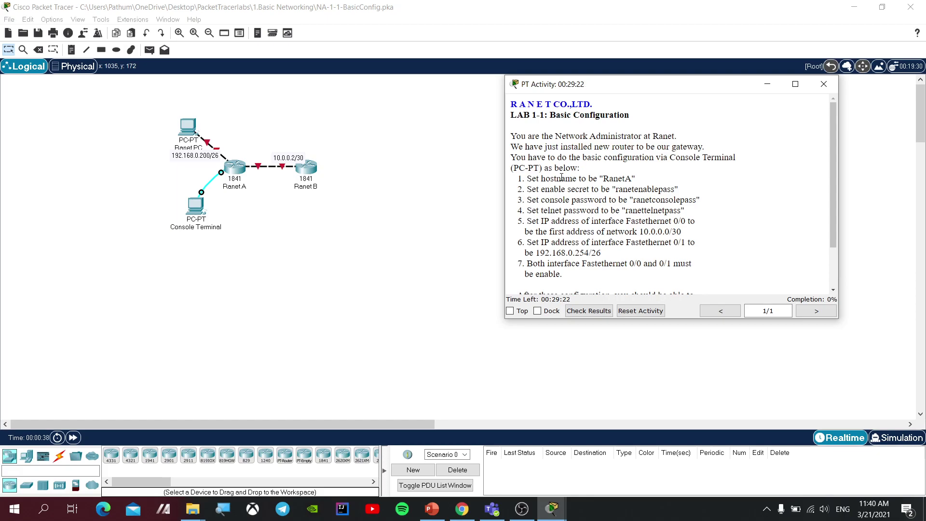
pyautogui.click(310, 171)
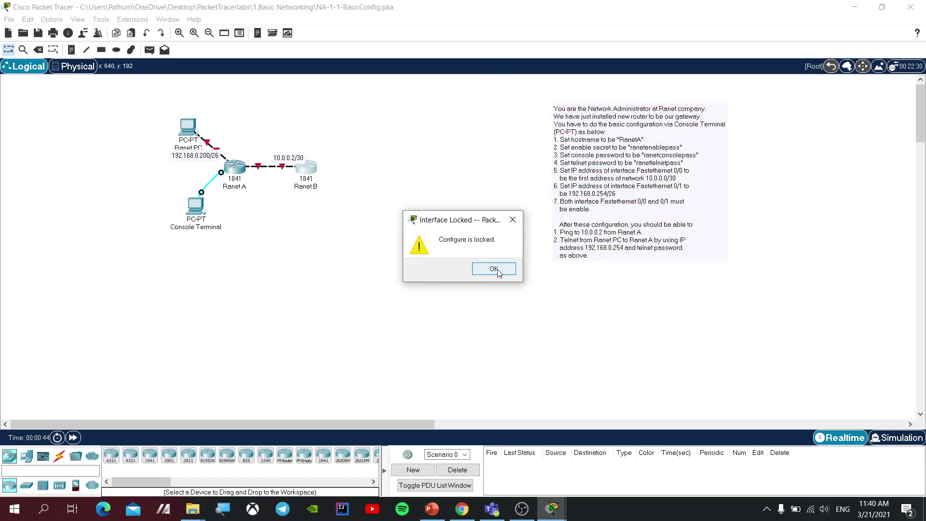
# Dismiss the configure-locked and move-locked notices and select the Console cable.
pyautogui.click(493, 270)
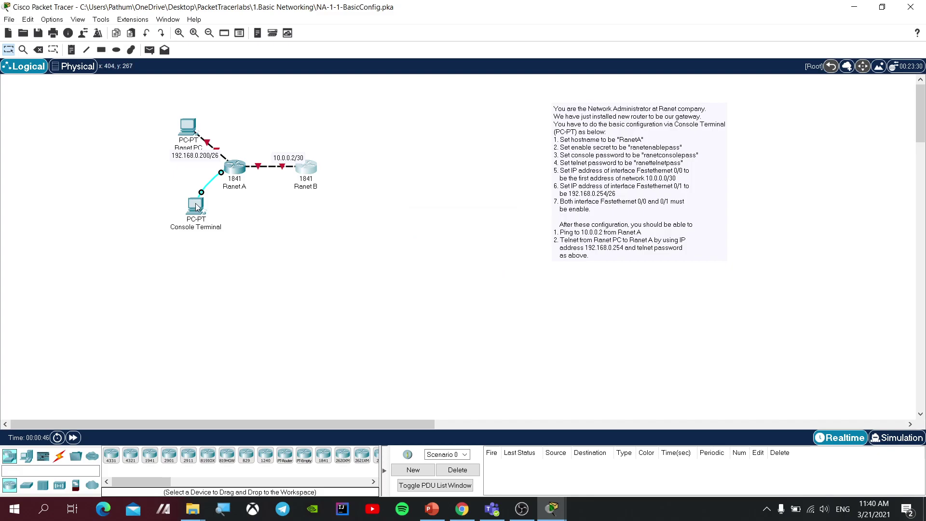
pyautogui.moveTo(197, 206); pyautogui.dragTo(202, 207)
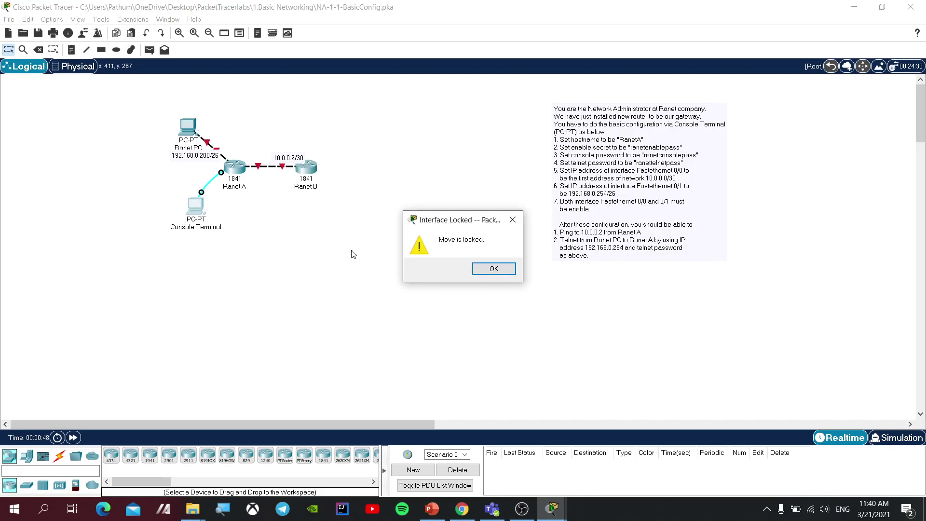
pyautogui.click(493, 269)
pyautogui.click(60, 456)
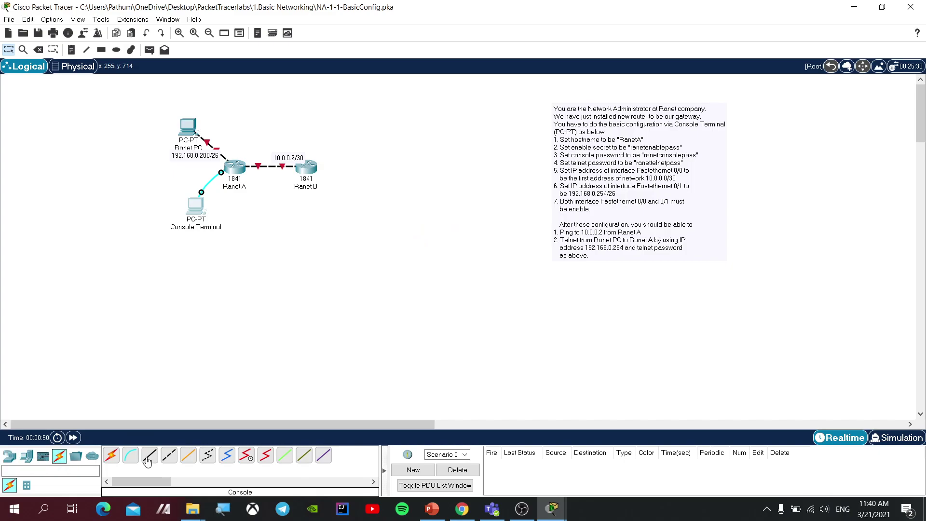
pyautogui.click(131, 456)
pyautogui.press('Escape')
pyautogui.click(130, 458)
# Start the console cable at Ranet A, backing out of the Ranet PC and no-free-port attempts.
pyautogui.click(239, 172)
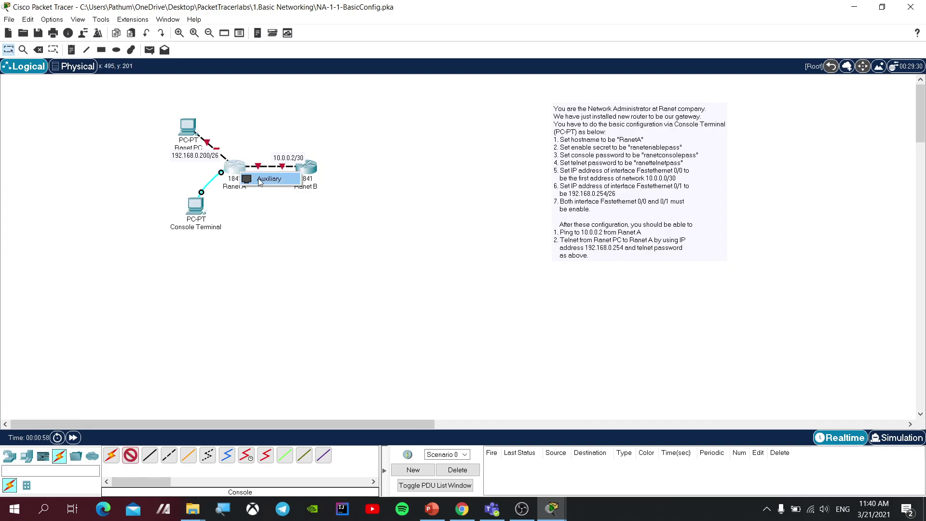
pyautogui.click(261, 179)
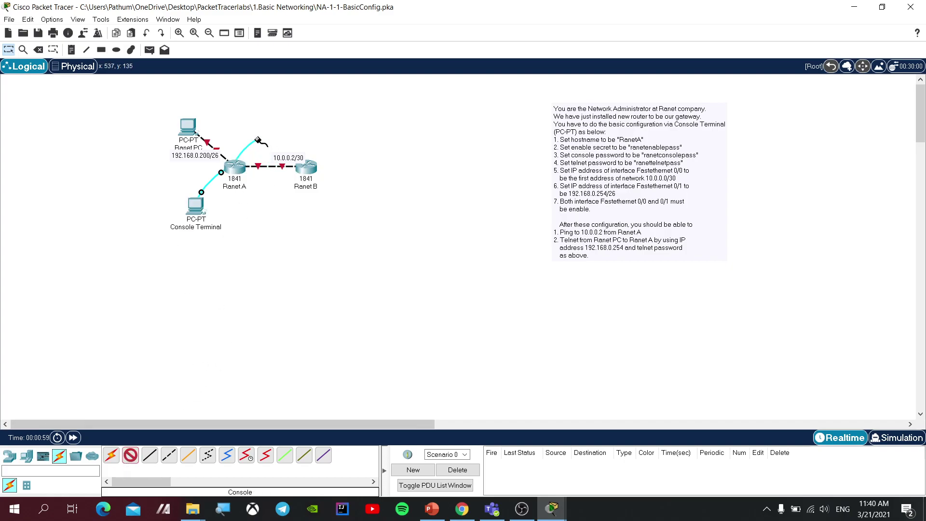
pyautogui.click(195, 129)
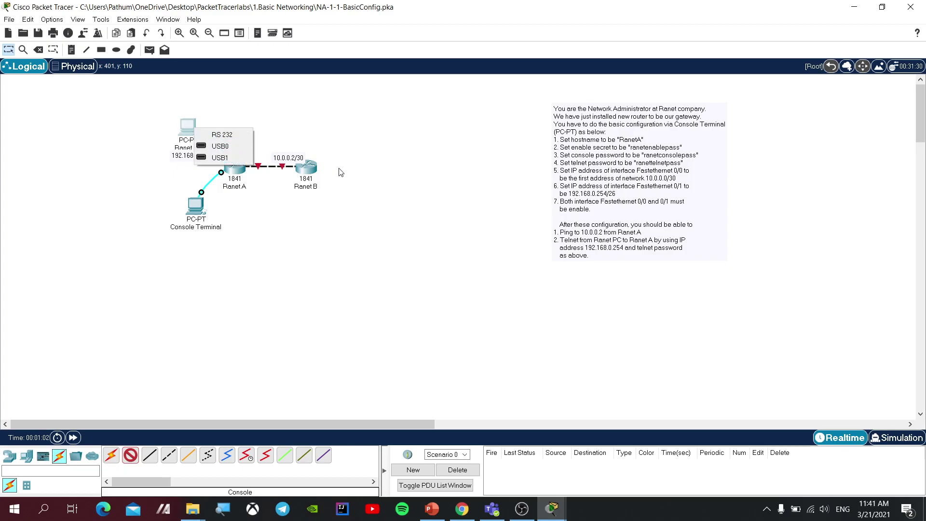
pyautogui.click(293, 132)
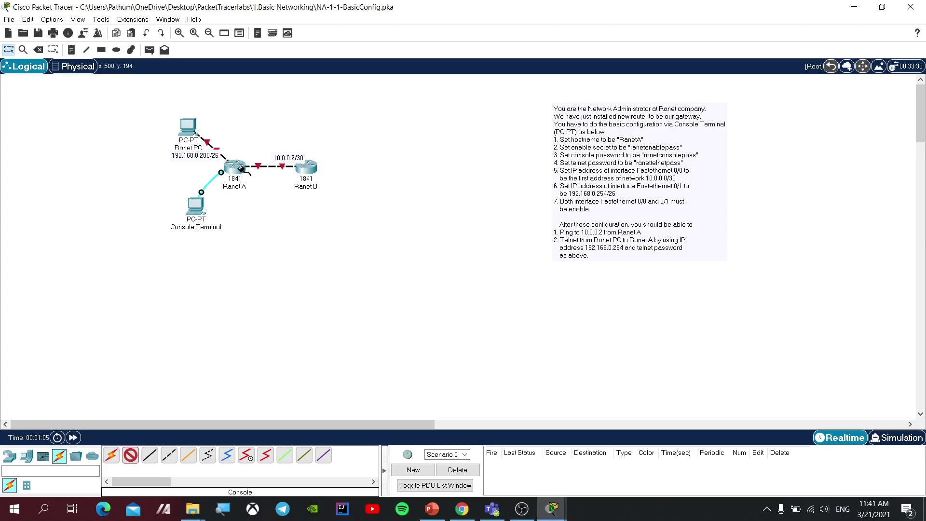
pyautogui.click(241, 170)
pyautogui.click(272, 217)
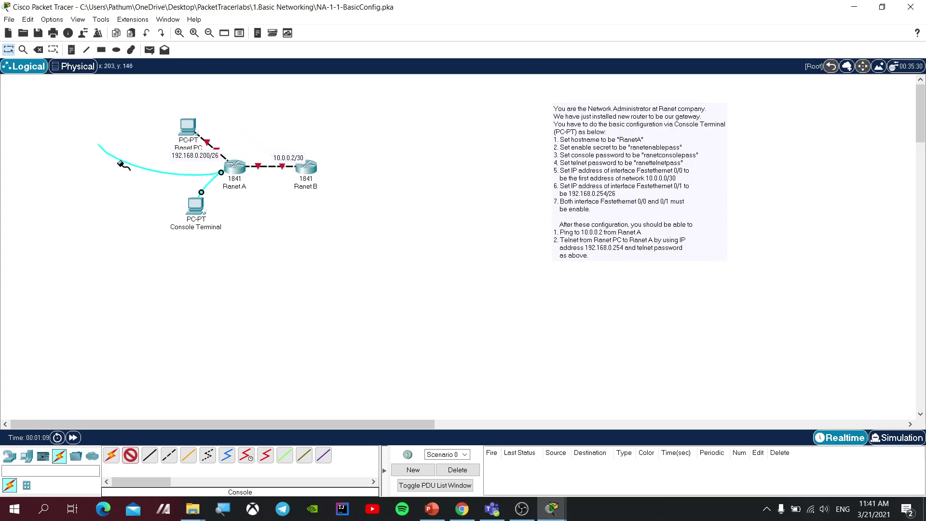
# Attach the cable's other end to the Console Terminal PC's RS 232 port.
pyautogui.click(199, 205)
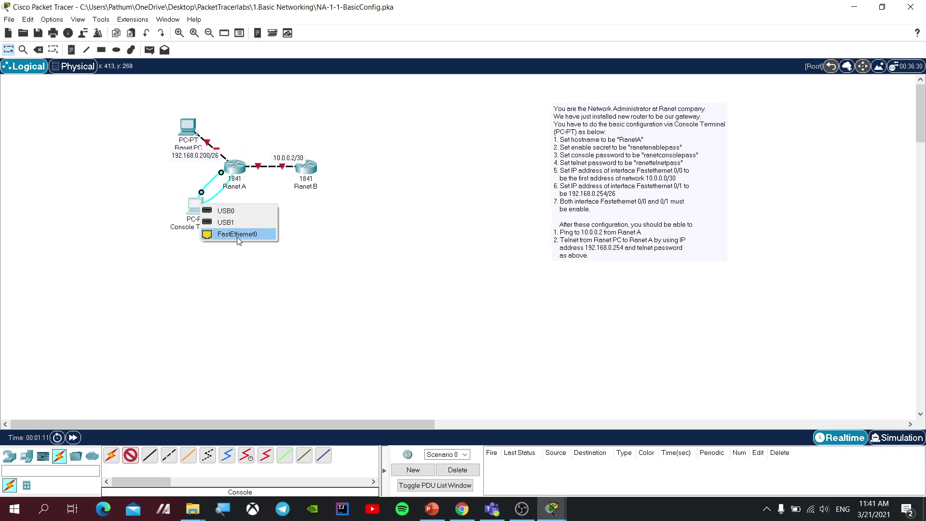
pyautogui.click(237, 236)
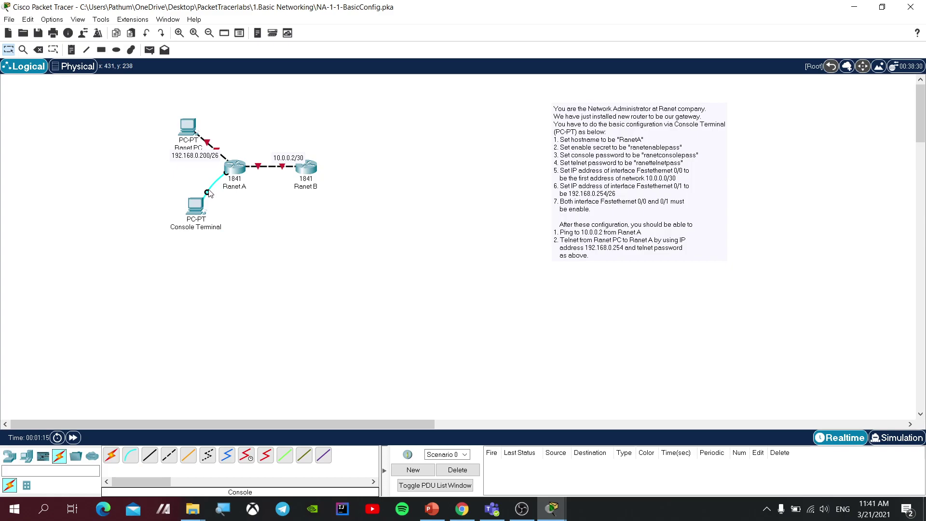
pyautogui.moveTo(206, 195); pyautogui.dragTo(195, 210)
pyautogui.click(194, 210)
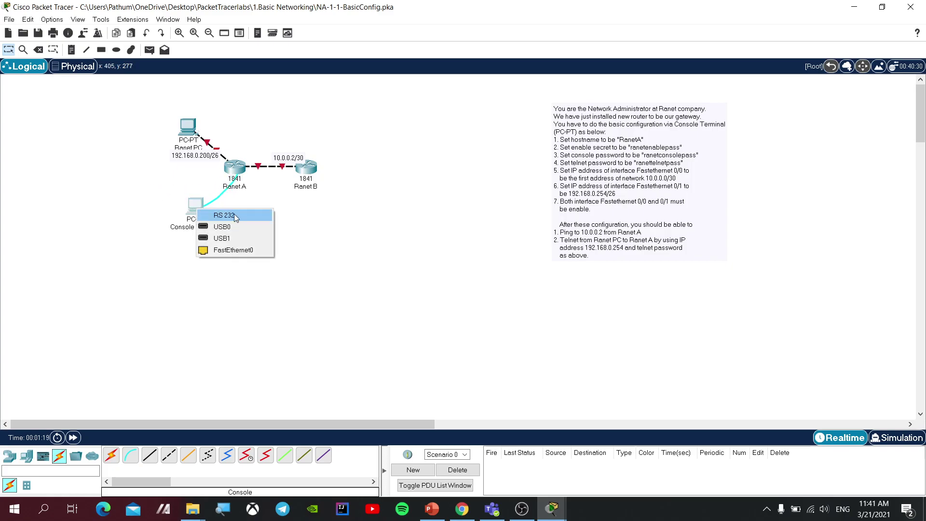
pyautogui.click(241, 248)
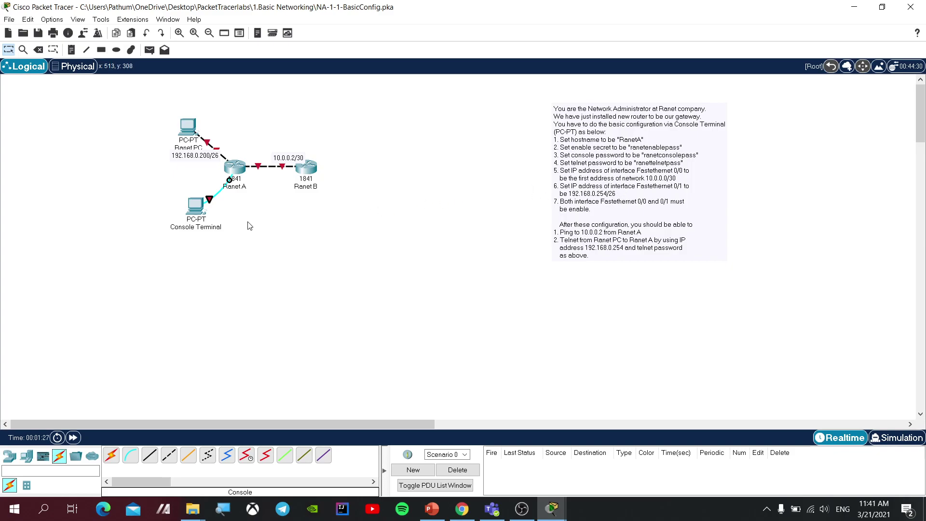
# Open the Console Terminal PC's Desktop Terminal and accept the 9600-baud port settings.
pyautogui.doubleClick(194, 207)
pyautogui.click(491, 268)
pyautogui.click(196, 207)
pyautogui.moveTo(483, 91); pyautogui.dragTo(320, 90)
pyautogui.click(224, 100)
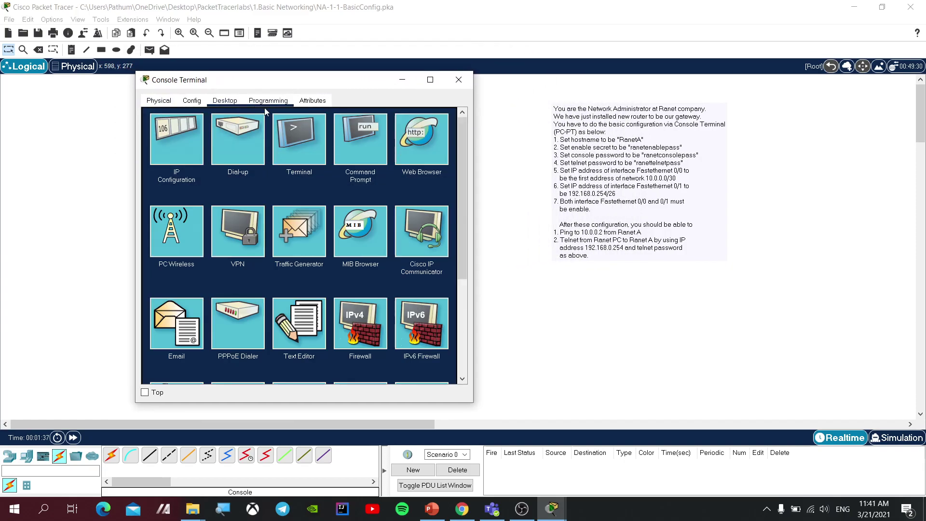
pyautogui.click(312, 135)
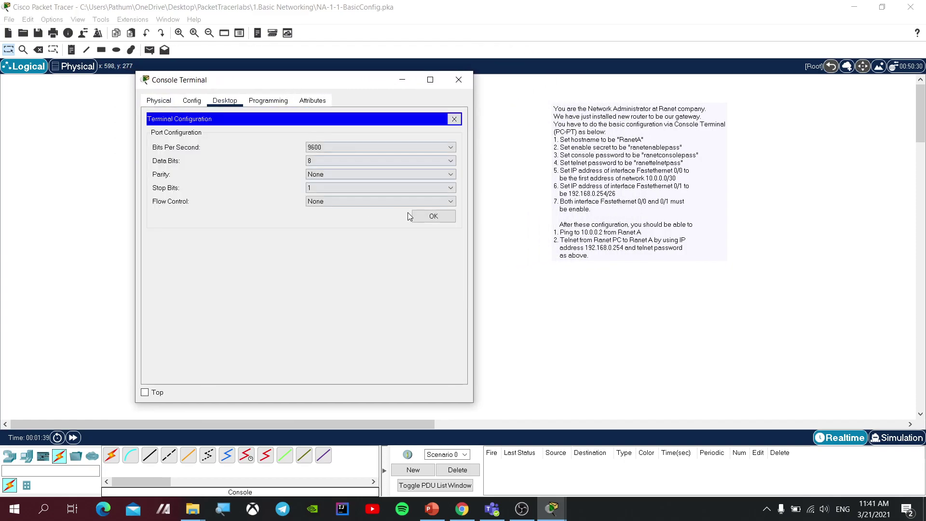
pyautogui.click(425, 217)
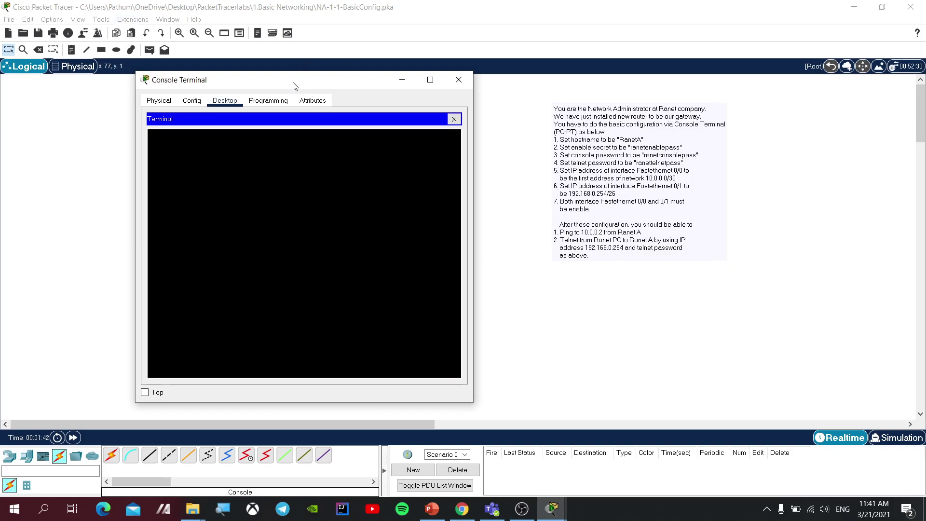
pyautogui.moveTo(294, 83); pyautogui.dragTo(348, 79)
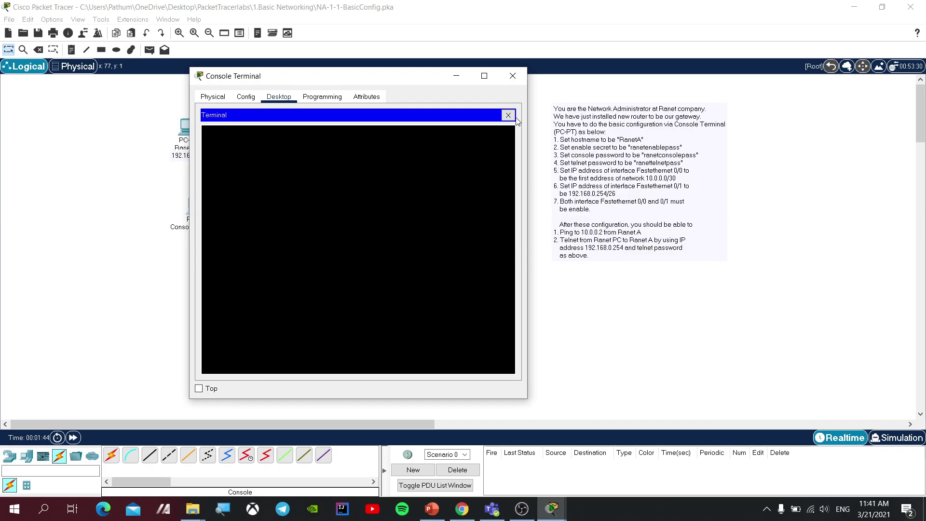
# Close the terminal window and reconnect the console cable to the Console Terminal's RS 232 port.
pyautogui.click(513, 76)
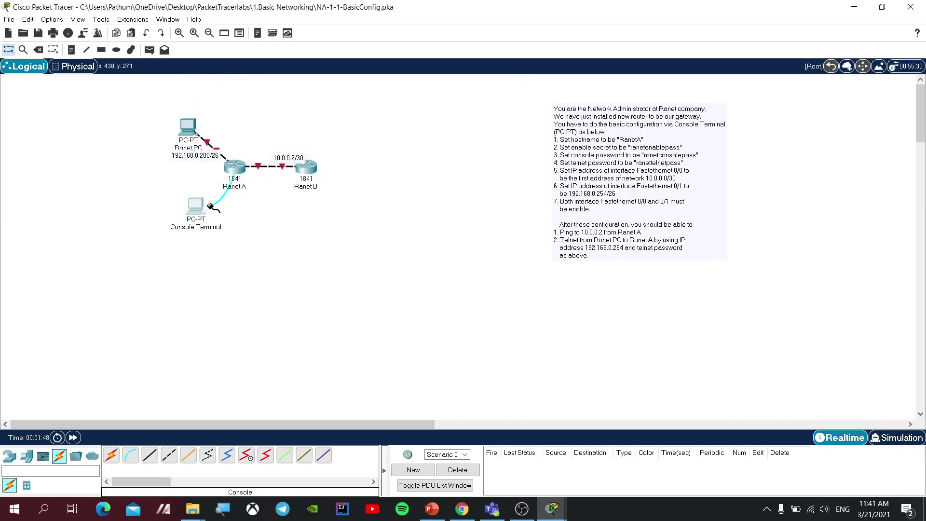
pyautogui.click(196, 208)
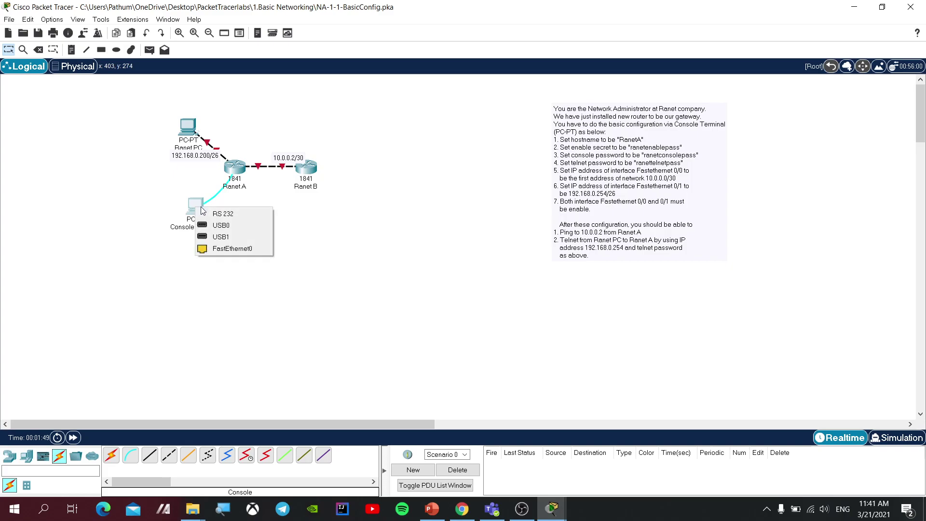
pyautogui.click(240, 214)
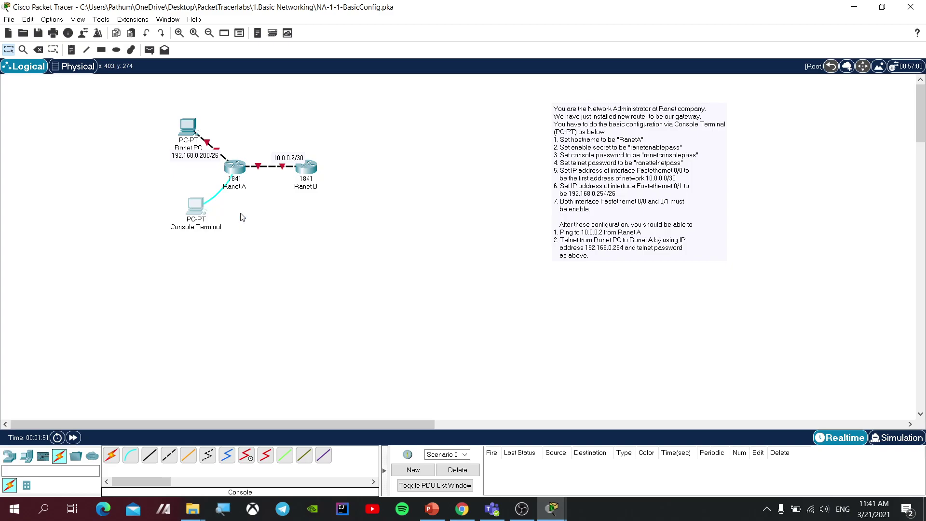
# Reopen the Console Terminal's Terminal, accept the settings, and press Enter to reach the Router> prompt.
pyautogui.click(196, 206)
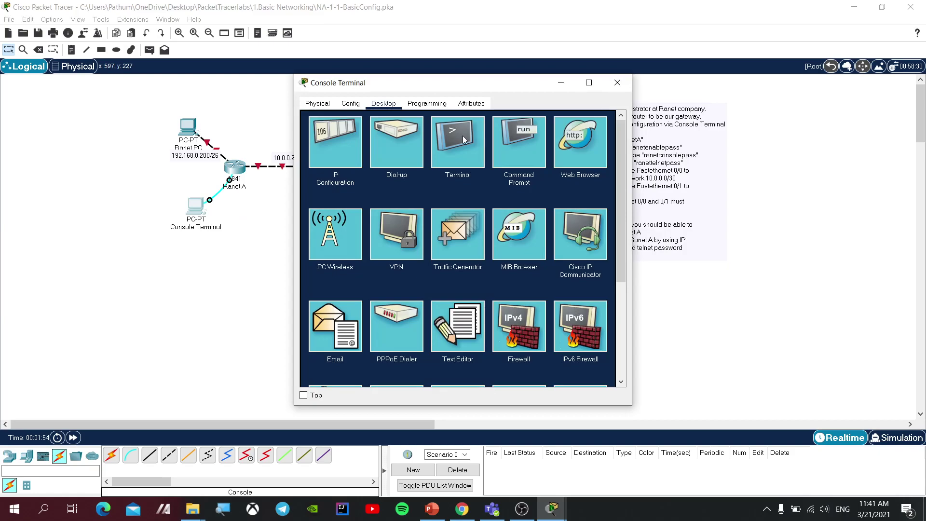
pyautogui.click(464, 140)
pyautogui.click(592, 219)
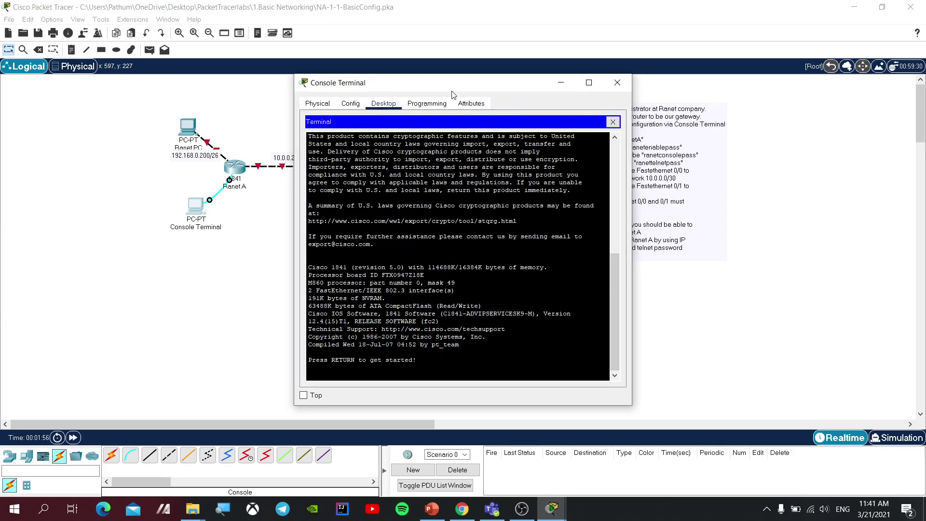
pyautogui.moveTo(456, 88); pyautogui.dragTo(259, 67)
pyautogui.press('Return')
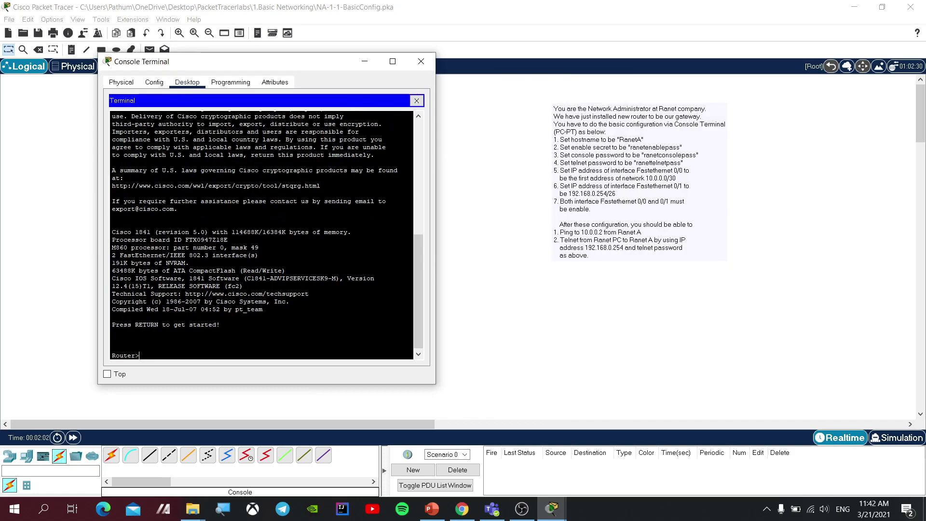
# Move the PT Activity window to the right edge, resize it, and highlight the RanetA hostname task.
pyautogui.moveTo(564, 498)
pyautogui.click(446, 448)
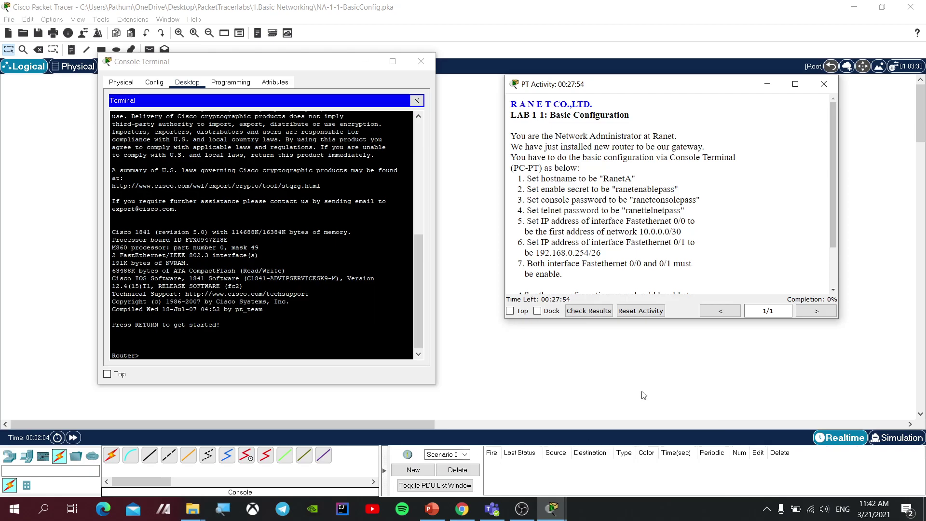
pyautogui.moveTo(633, 87); pyautogui.dragTo(925, 188)
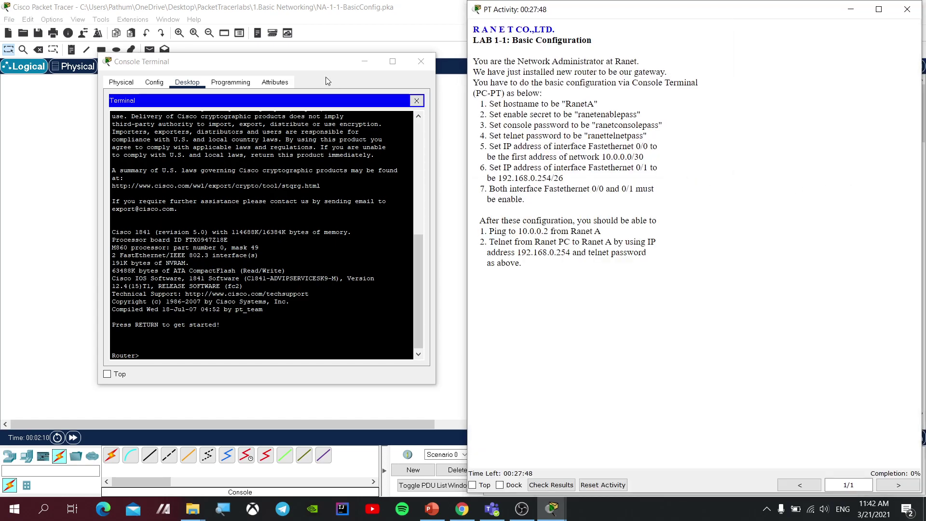
pyautogui.moveTo(468, 114); pyautogui.dragTo(544, 120)
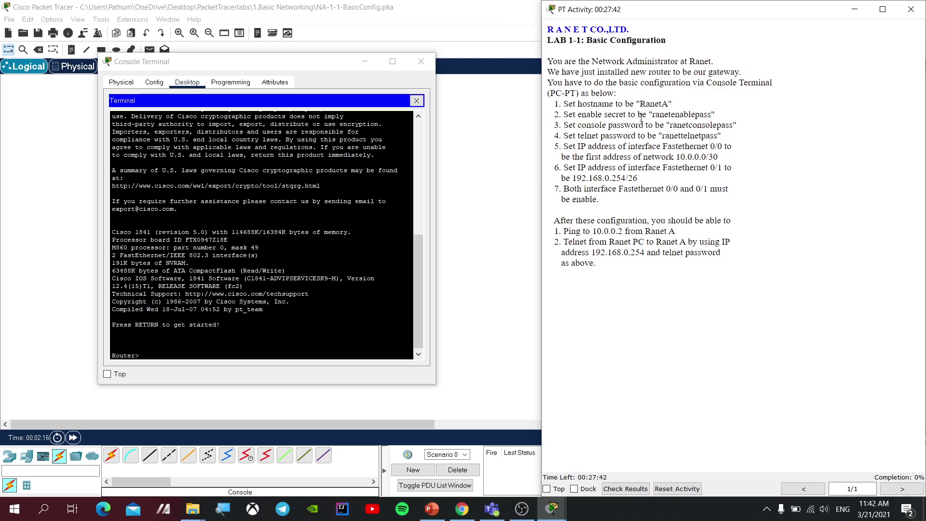
pyautogui.moveTo(639, 104); pyautogui.dragTo(671, 105)
pyautogui.click(338, 241)
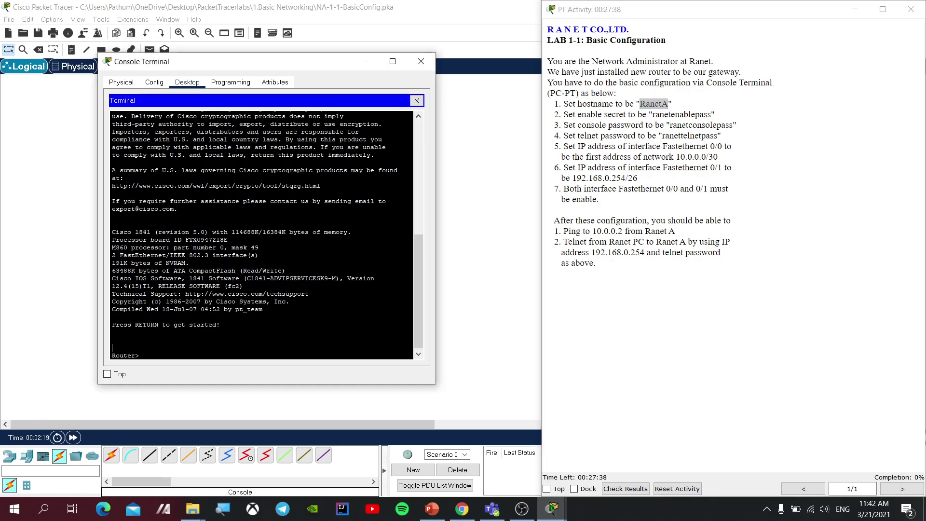
# Enter privileged mode with en, then global configuration mode with config ter.
pyautogui.write('en')
pyautogui.press('Return')
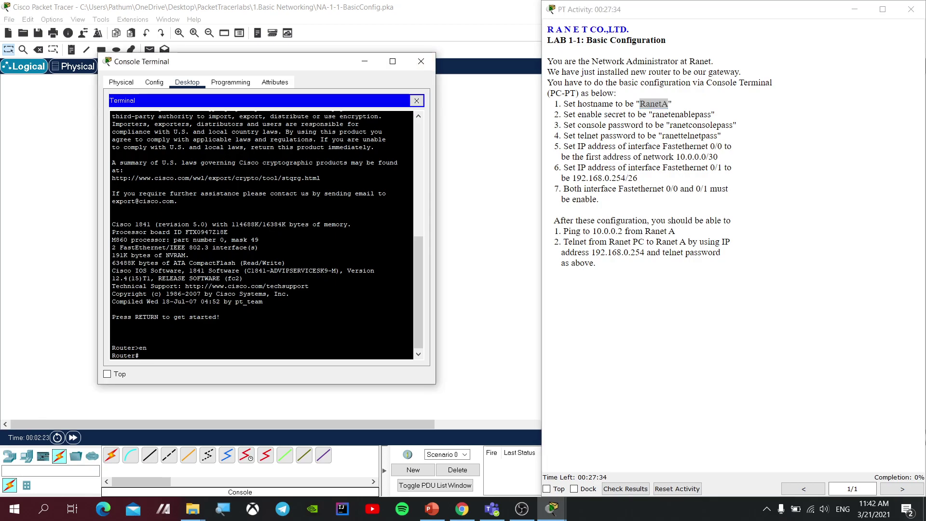
pyautogui.write('config ter')
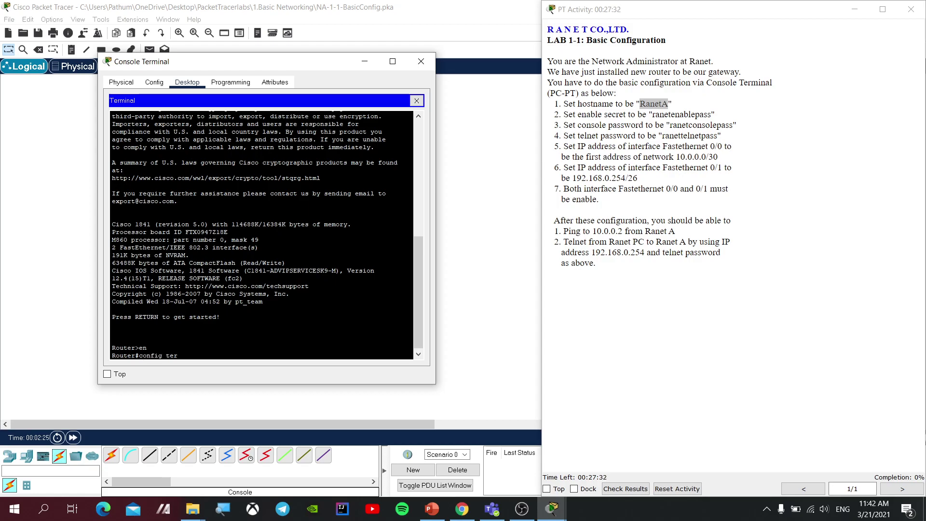
pyautogui.press('Return')
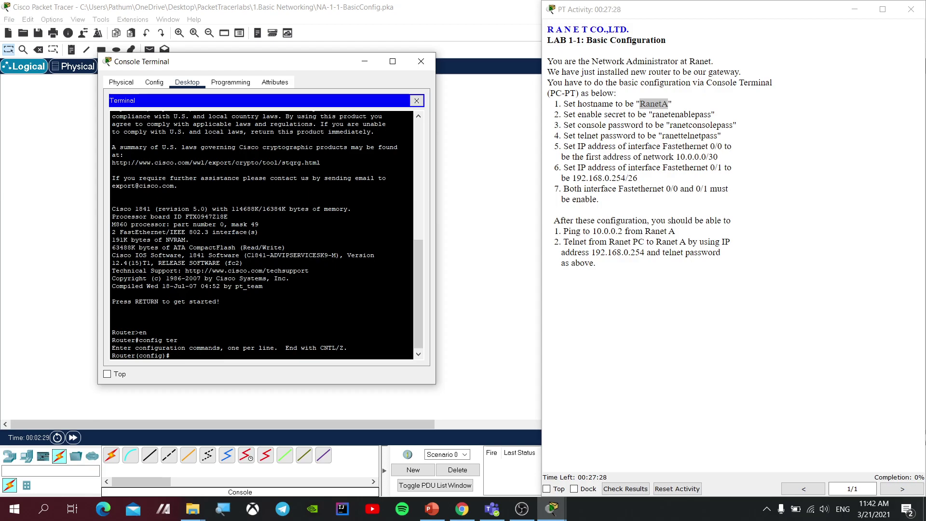
# List the configuration commands with ? and highlight the hostname command.
pyautogui.write('?')
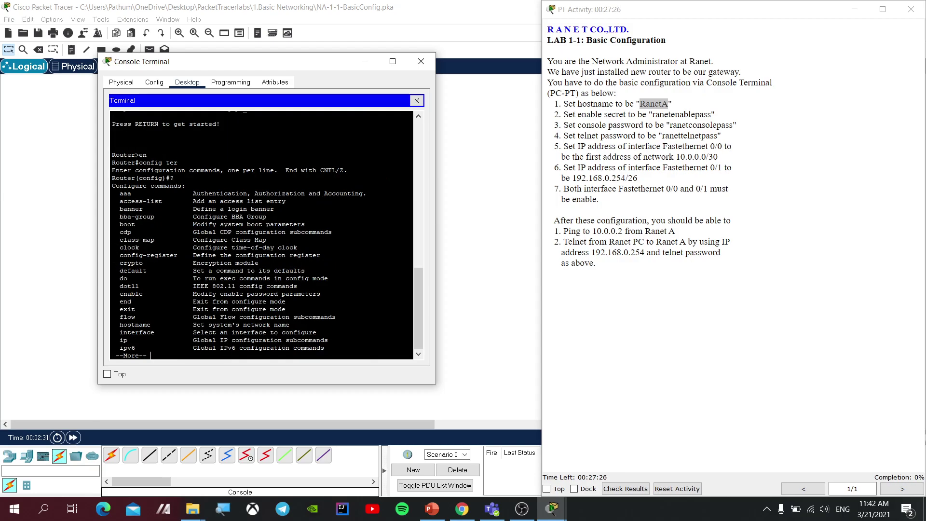
pyautogui.press('Return')
pyautogui.press('Return')
pyautogui.press('Return')
pyautogui.press('Return')
pyautogui.press('Return')
pyautogui.press('Return')
pyautogui.press('Return')
pyautogui.press('Return')
pyautogui.press('Return')
pyautogui.press('Return')
pyautogui.press('Return')
pyautogui.press('Return')
pyautogui.press('Return')
pyautogui.press('Return')
pyautogui.press('Return')
pyautogui.press('Return')
pyautogui.press('Return')
pyautogui.press('Return')
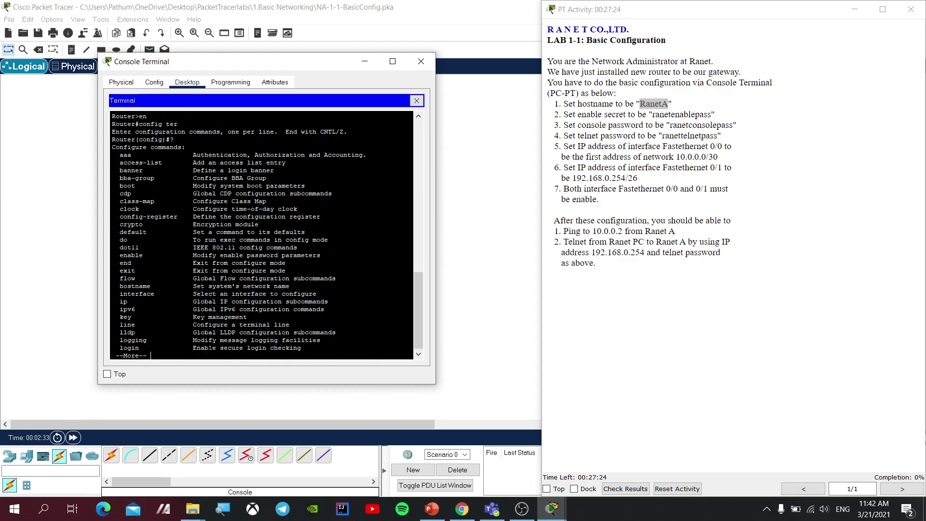
pyautogui.press('Return')
pyautogui.press('Return')
pyautogui.press('Return')
pyautogui.press('Return')
pyautogui.press('Return')
pyautogui.press('Return')
pyautogui.press('Return')
pyautogui.press('Return')
pyautogui.press('Return')
pyautogui.press('Return')
pyautogui.press('Return')
pyautogui.press('Return')
pyautogui.press('Return')
pyautogui.press('Return')
pyautogui.press('Return')
pyautogui.press('Return')
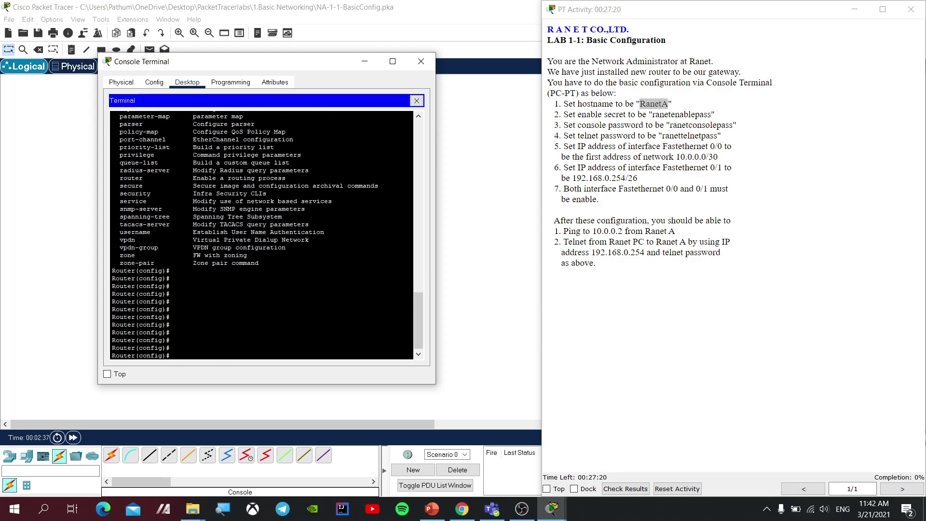
pyautogui.scroll(15, 261, 236)
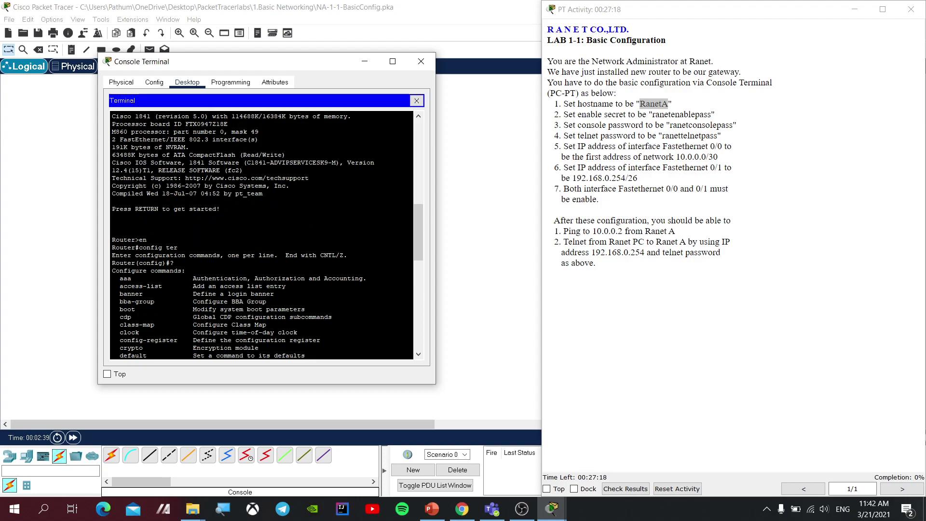
pyautogui.scroll(-4, 137, 325)
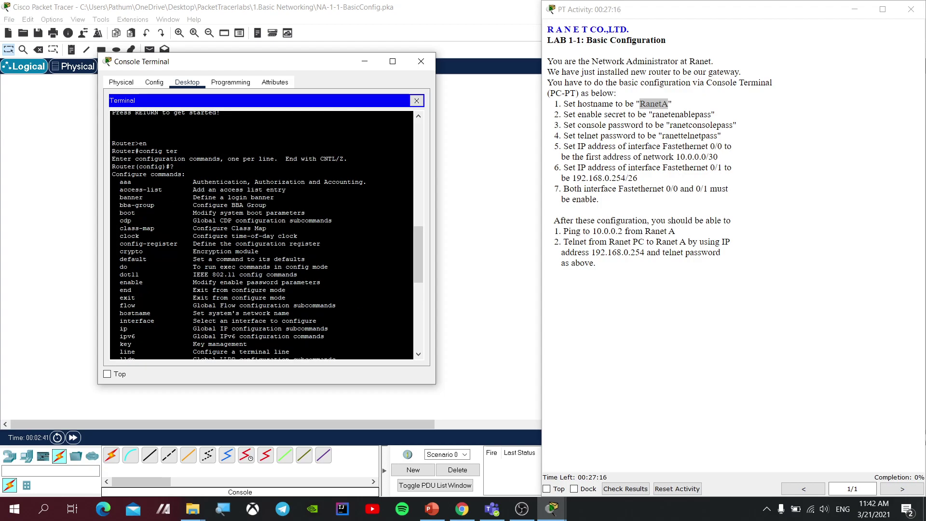
pyautogui.scroll(-4, 262, 235)
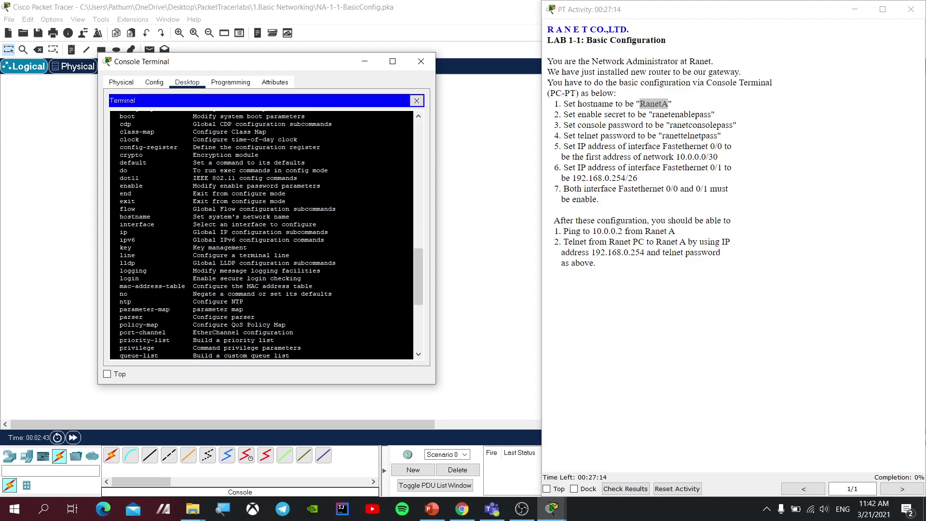
pyautogui.scroll(-4, 262, 235)
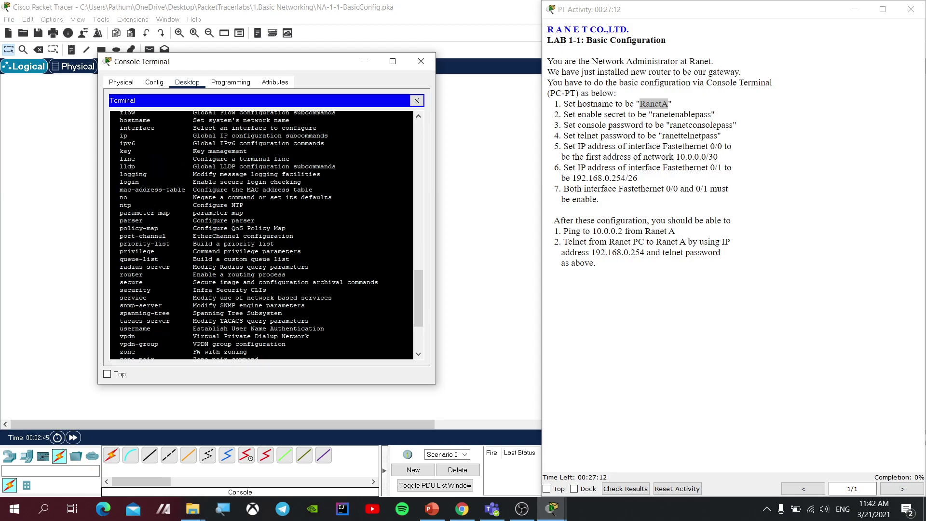
pyautogui.scroll(4, 261, 236)
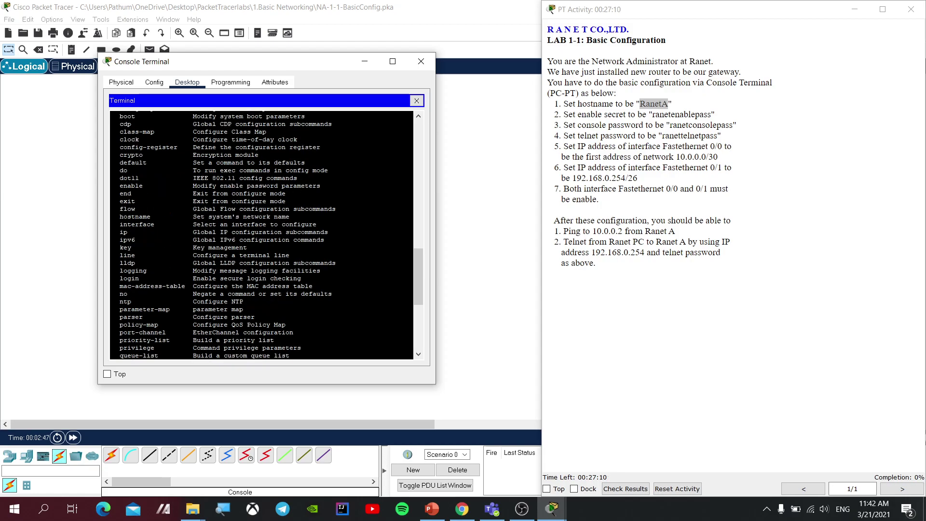
pyautogui.moveTo(120, 217); pyautogui.dragTo(290, 217)
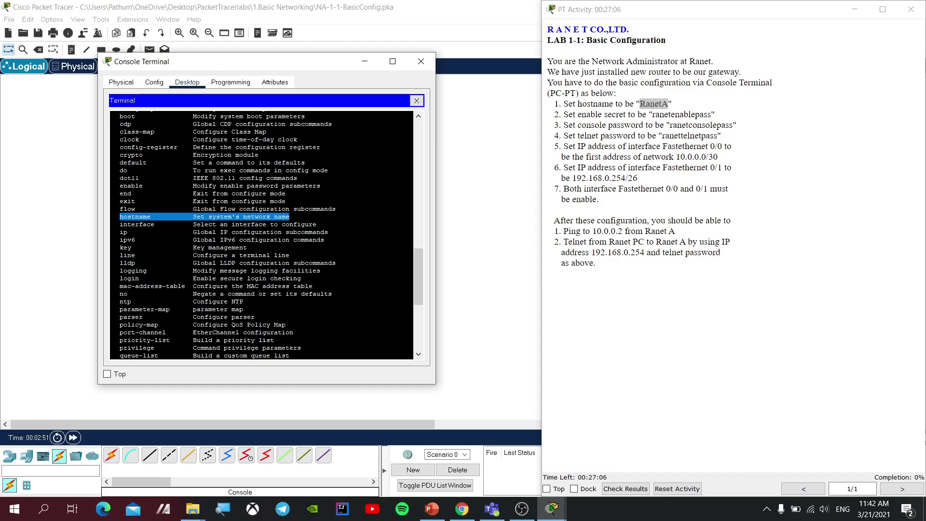
# Enter 'hostname RanetA', fixing a typo, so the prompt becomes RanetA(config)#.
pyautogui.press('Return')
pyautogui.press('Return')
pyautogui.press('Return')
pyautogui.press('Return')
pyautogui.press('Return')
pyautogui.press('Return')
pyautogui.press('Return')
pyautogui.press('Return')
pyautogui.press('Return')
pyautogui.press('Return')
pyautogui.press('Return')
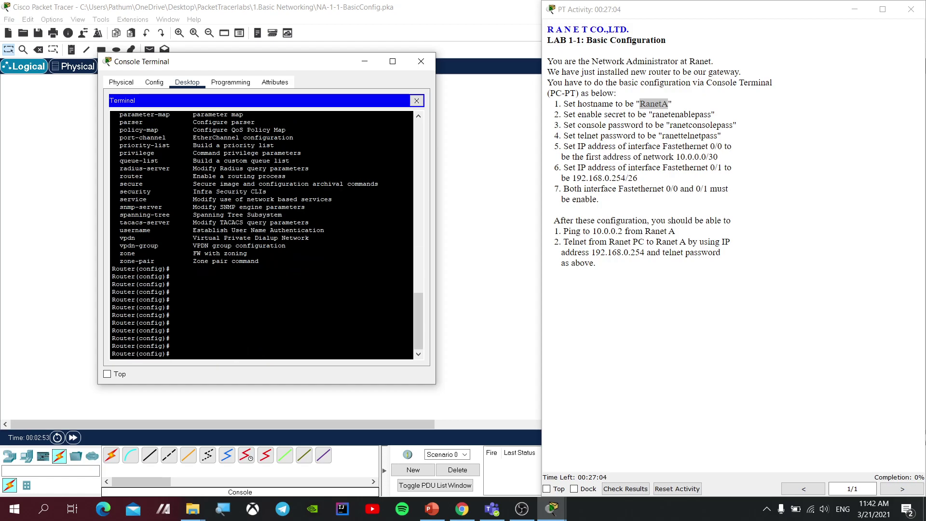
pyautogui.write('hostanem')
pyautogui.press('BackSpace')
pyautogui.press('BackSpace')
pyautogui.press('BackSpace')
pyautogui.write('name RanetA')
pyautogui.press('Return')
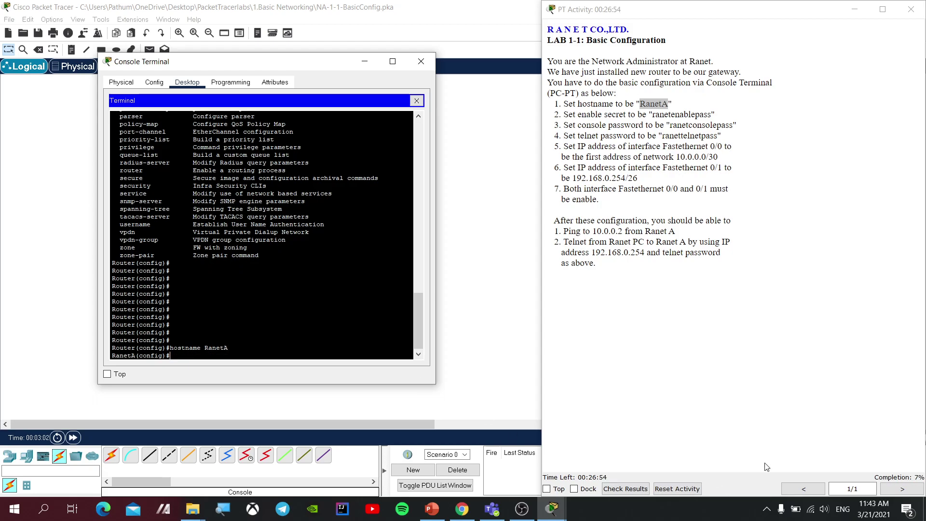
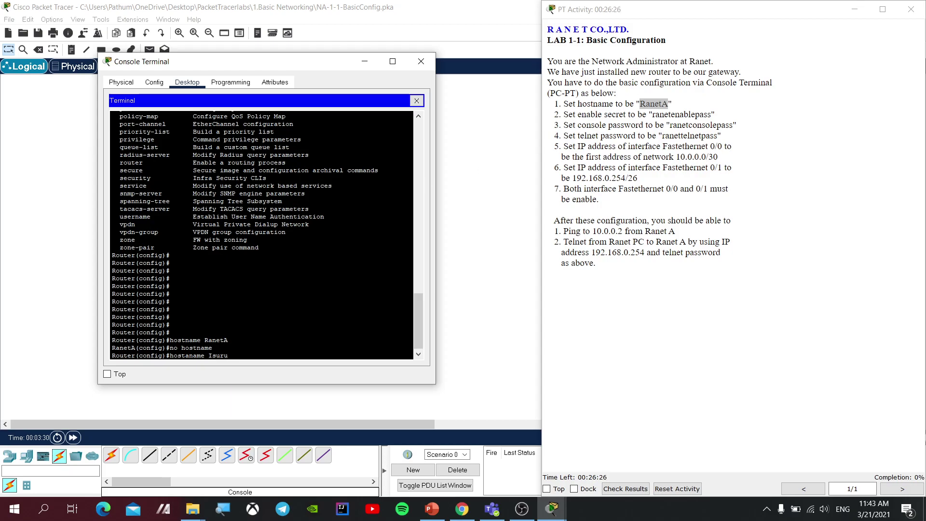
# Submit the hostname command at the router's global configuration prompt.
pyautogui.press('Return')
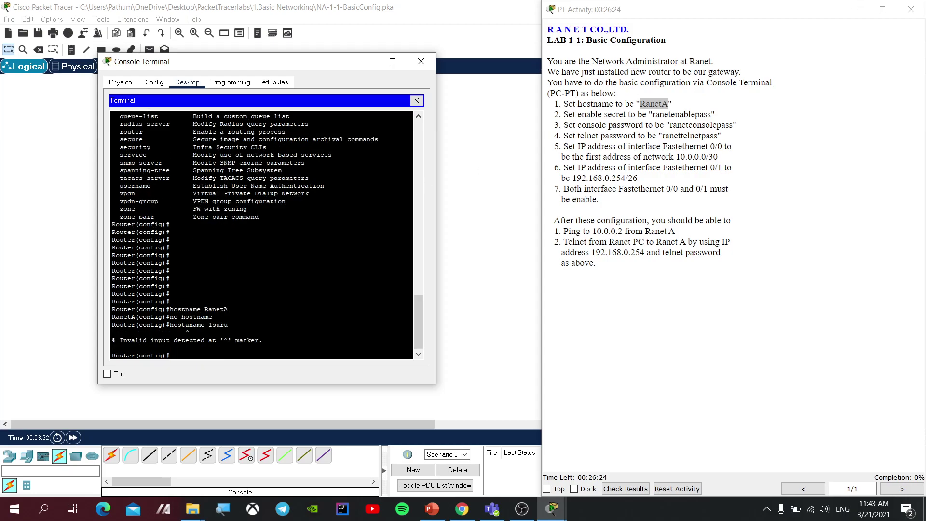
# Correct the misspelled hostname command and rename the router to Isuru.
pyautogui.press('Up')
pyautogui.press('Left')
pyautogui.press('Left')
pyautogui.press('BackSpace')
pyautogui.press('Return')
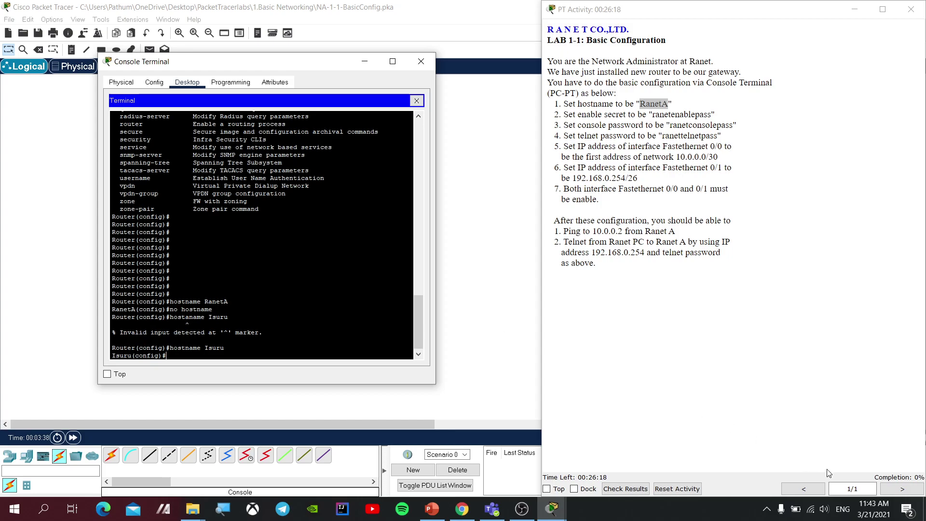
# Rename the router to RanetA with the hostname command.
pyautogui.moveTo(132, 357); pyautogui.dragTo(111, 357)
pyautogui.click(271, 313)
pyautogui.press('Return')
pyautogui.write('hostanem')
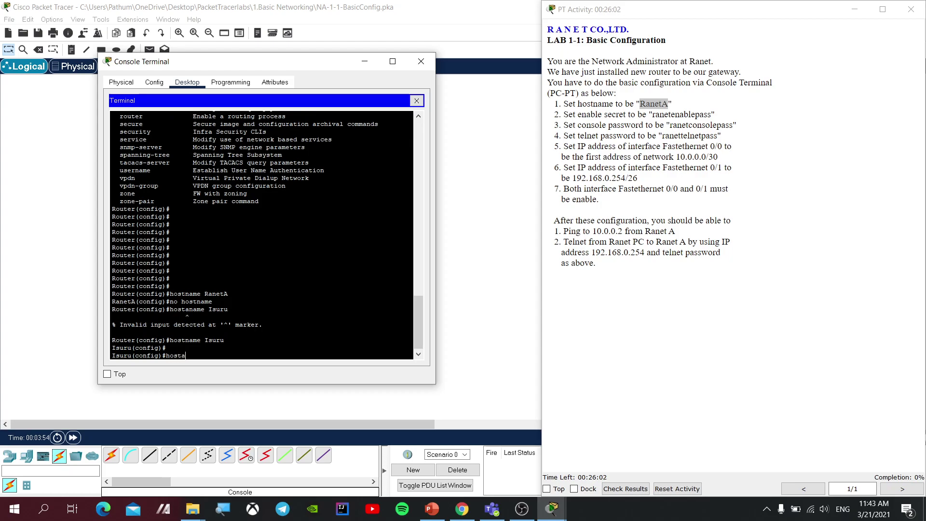
pyautogui.press('BackSpace')
pyautogui.press('BackSpace')
pyautogui.write('name RanetA')
pyautogui.press('Return')
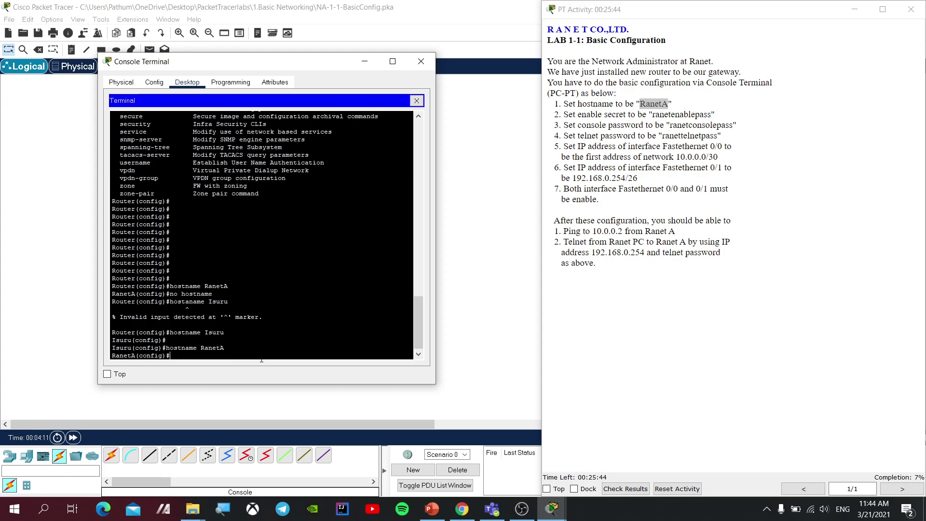
# Start typing the enable secret command with the task's enable password.
pyautogui.write('eneb')
pyautogui.press('BackSpace')
pyautogui.write('ble secret ranetene')
pyautogui.press('BackSpace')
pyautogui.press('BackSpace')
# Apply the enable secret, then give line console 0 its password and require login.
pyautogui.write('lepass')
pyautogui.press('Return')
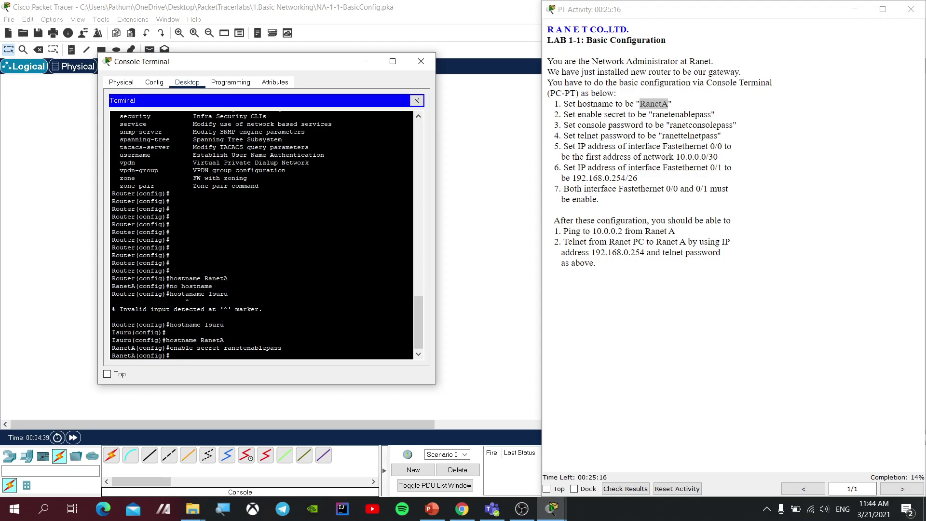
pyautogui.press('Return')
pyautogui.write('li')
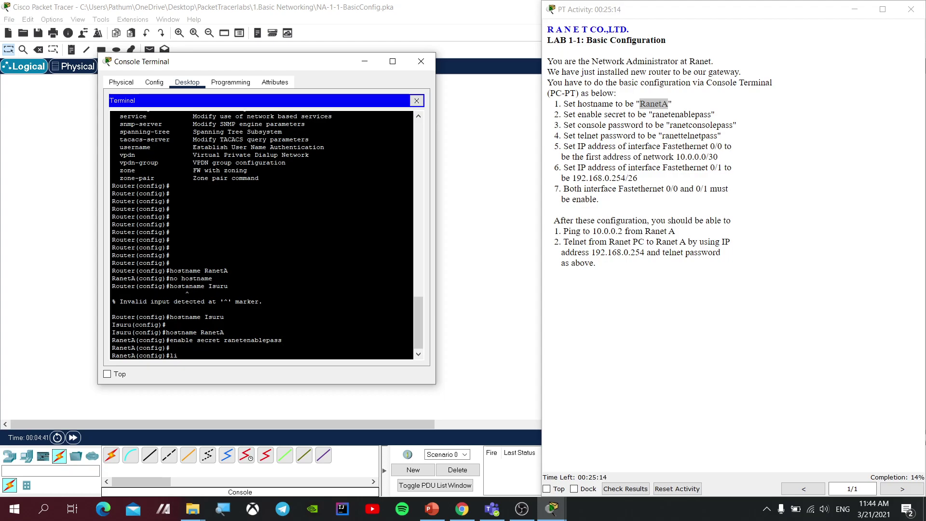
pyautogui.write('ne console 0')
pyautogui.press('Return')
pyautogui.write('password')
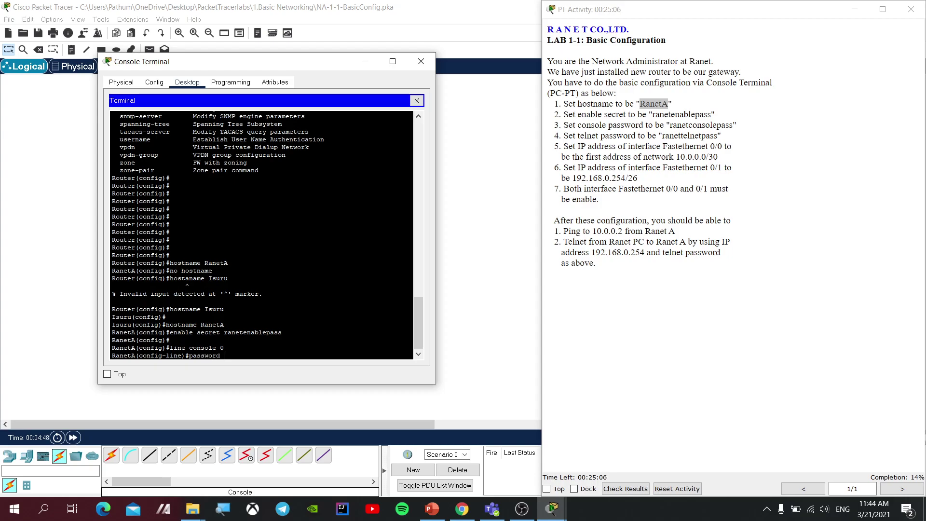
pyautogui.write(' ranetconsolepass')
pyautogui.press('Return')
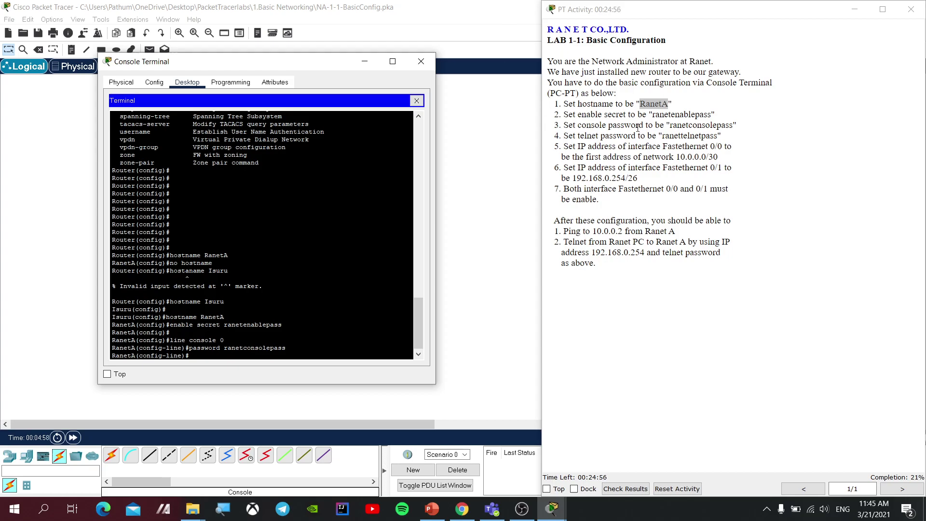
pyautogui.write('login')
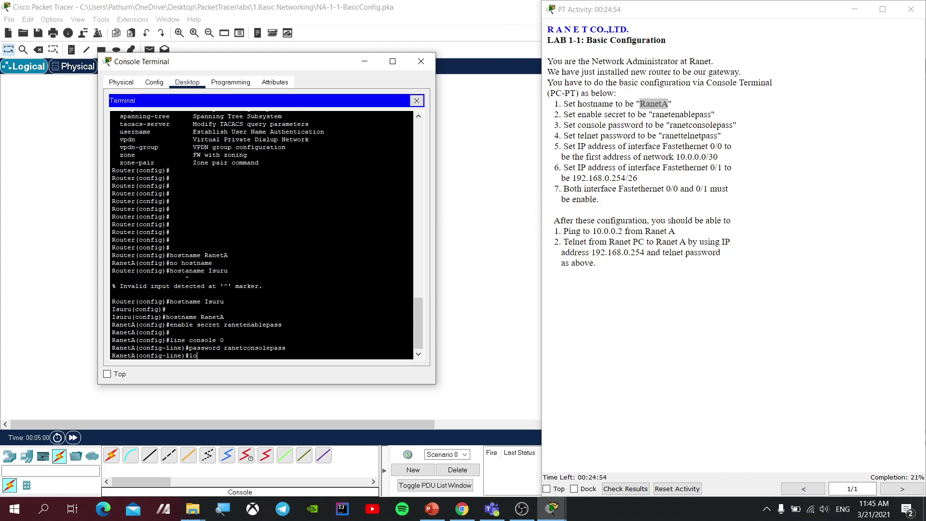
pyautogui.press('Return')
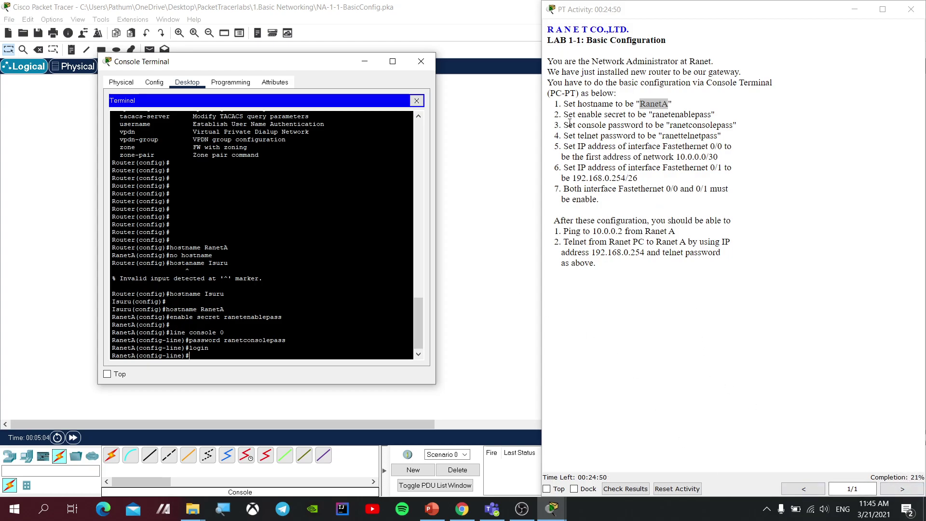
# Check the telnet password in the task, exit the console line, and start line vty 0 4.
pyautogui.moveTo(563, 136); pyautogui.dragTo(742, 143)
pyautogui.doubleClick(686, 138)
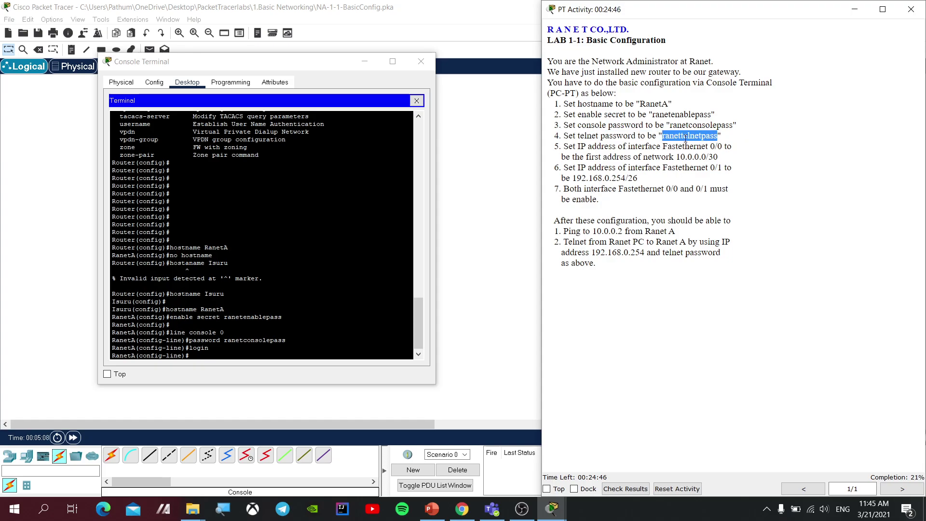
pyautogui.click(266, 314)
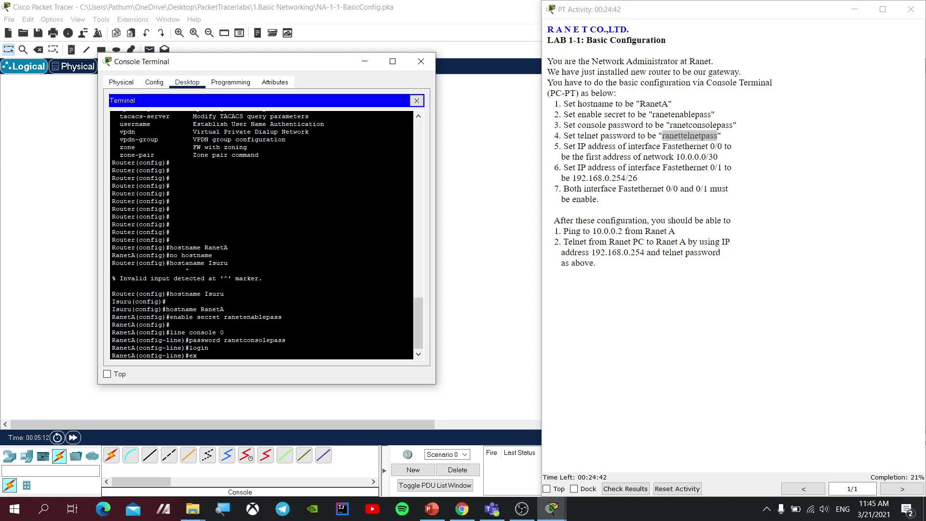
pyautogui.write('it')
pyautogui.press('Return')
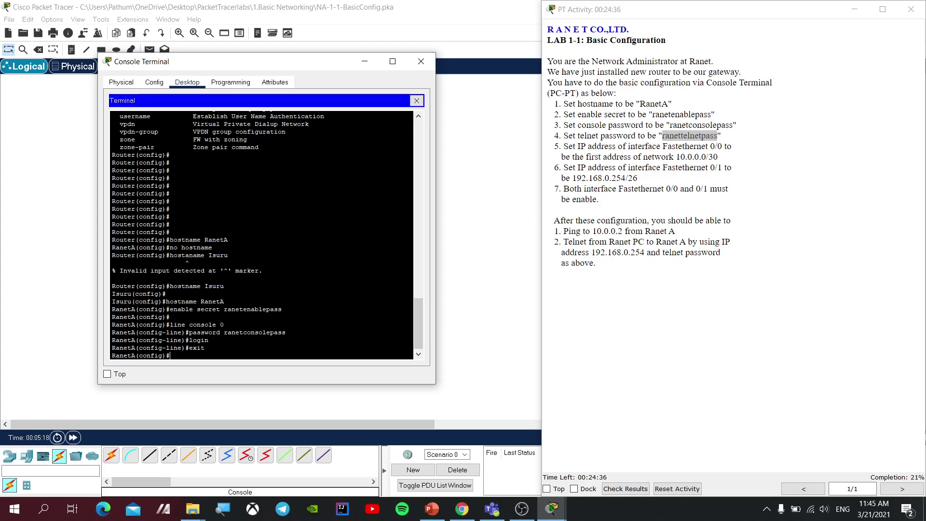
pyautogui.write('line vty 0 4')
# Give vty lines 0–4 the task's telnet password and require login.
pyautogui.press('Return')
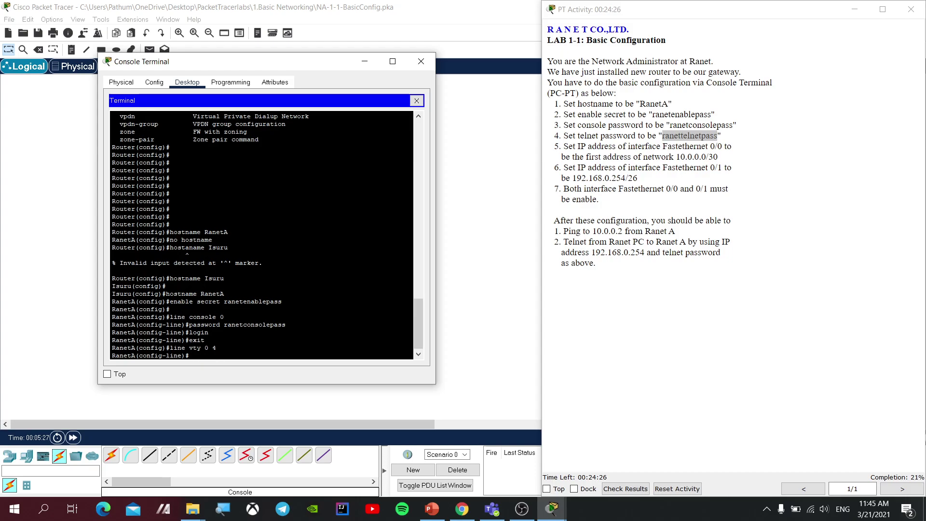
pyautogui.write('password ranettelnetpass')
pyautogui.press('Return')
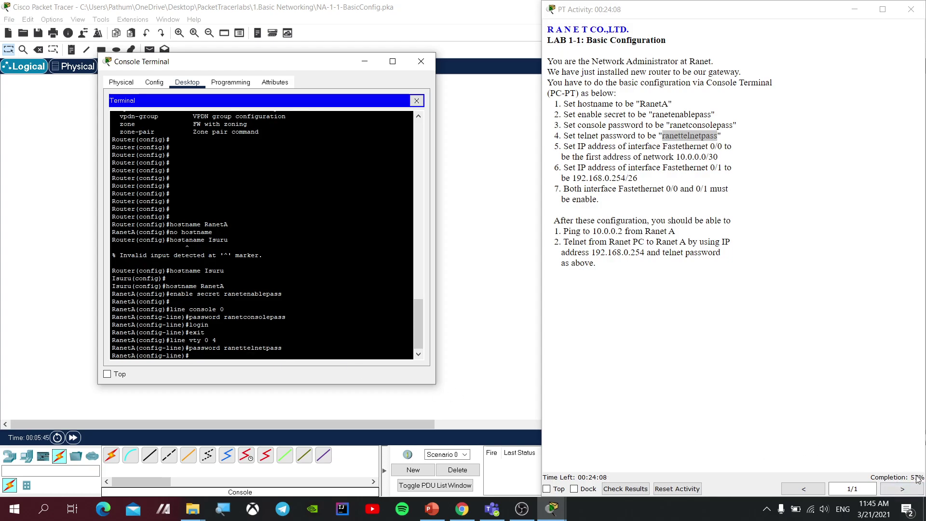
pyautogui.write('login')
pyautogui.press('Return')
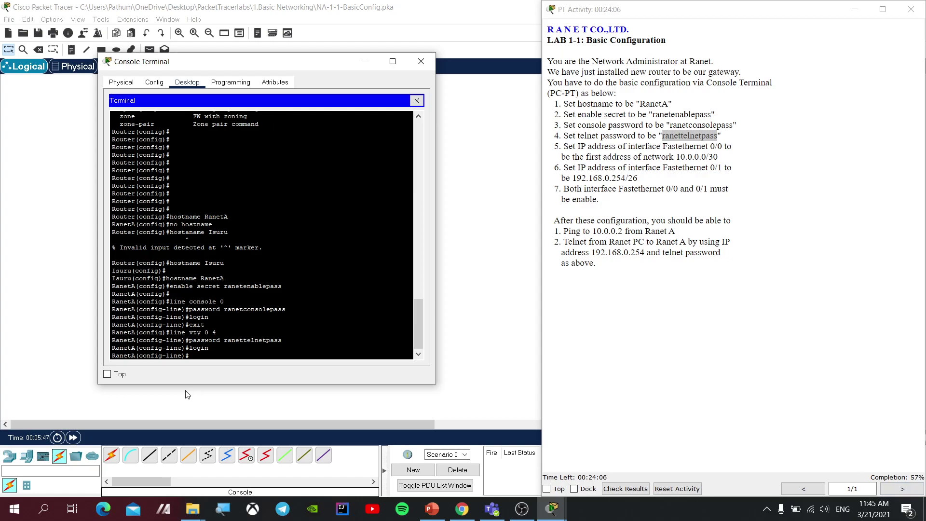
# Review step 5 of the task instructions and move the console window to reveal the network.
pyautogui.moveTo(568, 146); pyautogui.dragTo(719, 161)
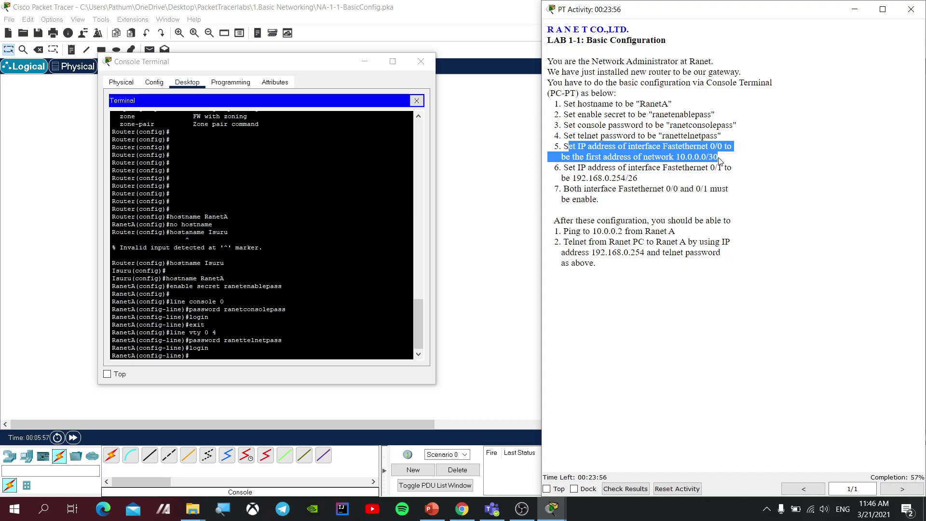
pyautogui.hotkey('alt', 'Tab')
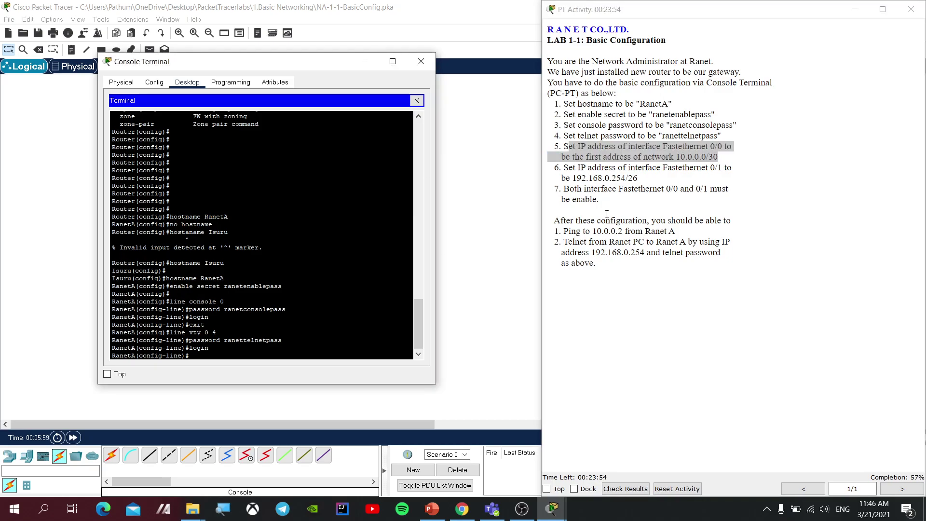
pyautogui.hotkey('alt', 'Tab')
pyautogui.click(591, 173)
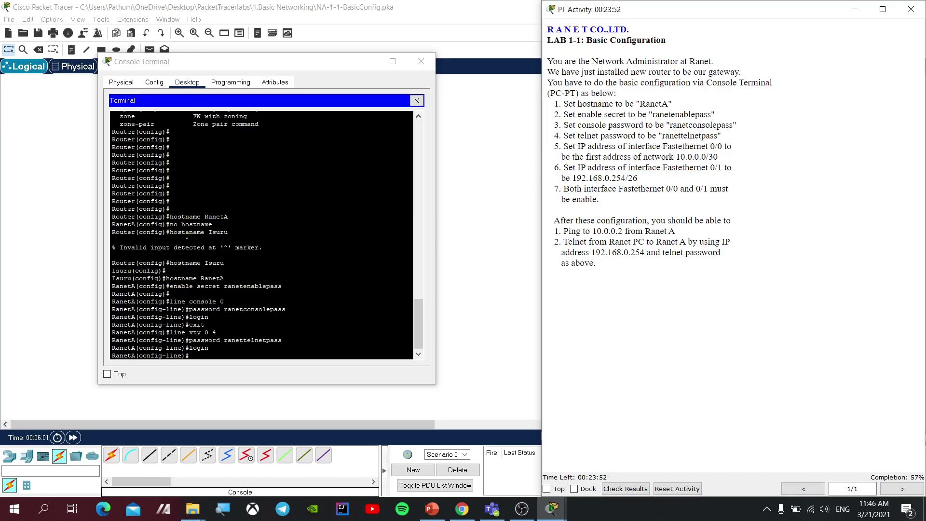
pyautogui.hotkey('alt', 'Tab')
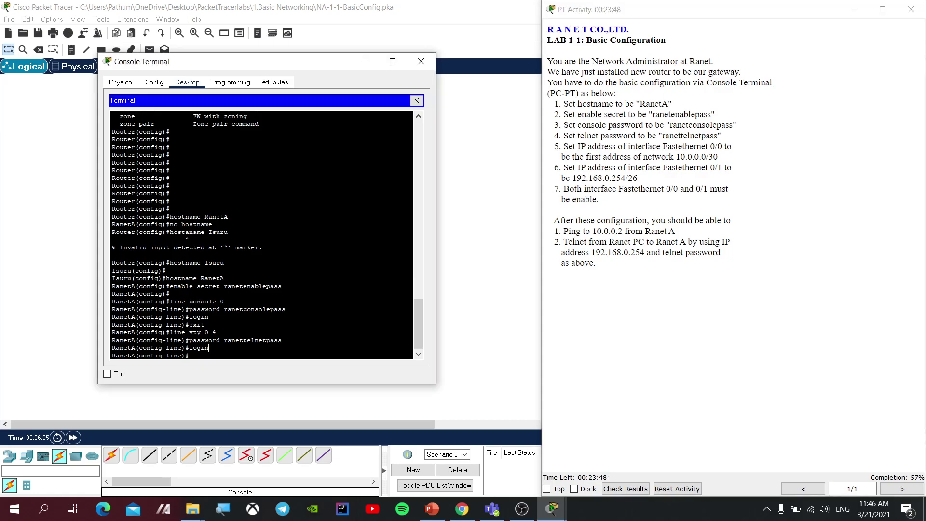
pyautogui.moveTo(260, 66); pyautogui.dragTo(230, 69)
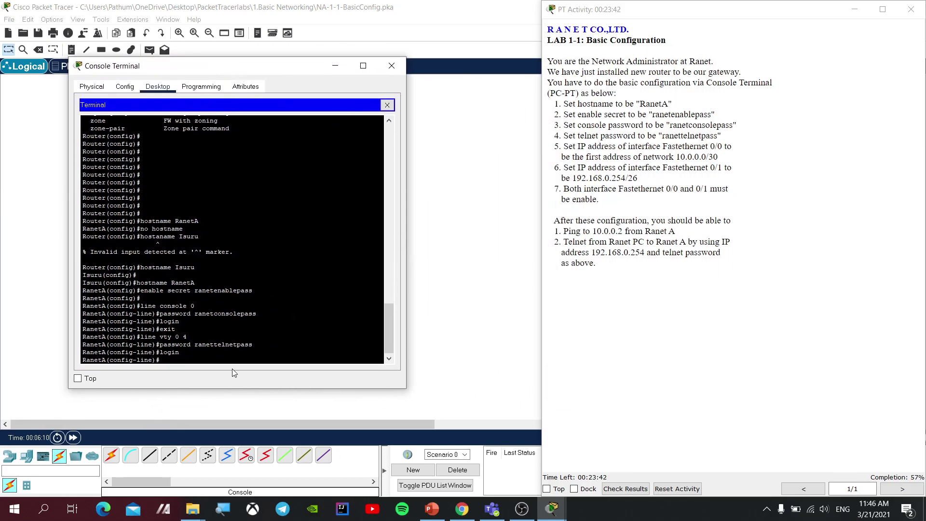
# Exit the vty lines, enter interface F0/0, and begin typing ip address 10.0.0.1.
pyautogui.write('exit')
pyautogui.press('Return')
pyautogui.write('ig)#')
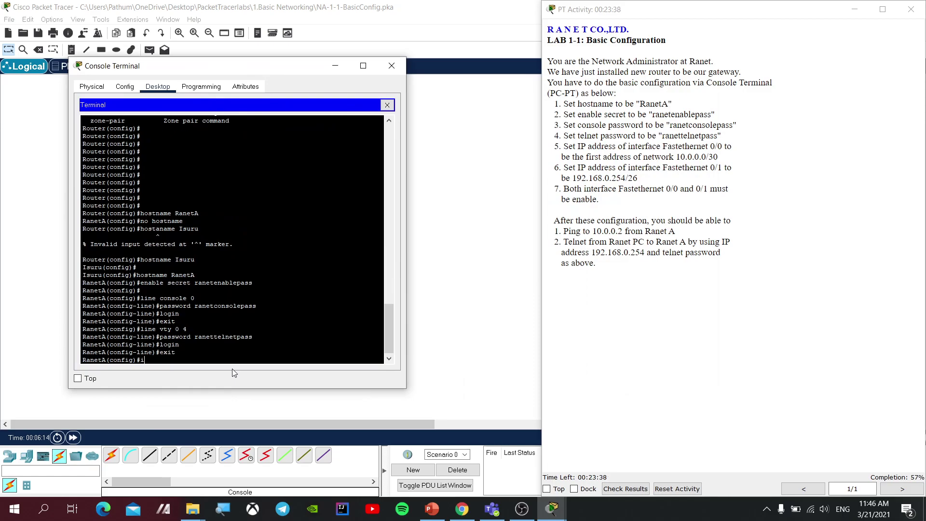
pyautogui.write('ip')
pyautogui.press('BackSpace')
pyautogui.write('nterface')
pyautogui.write('F0/0')
pyautogui.press('Return')
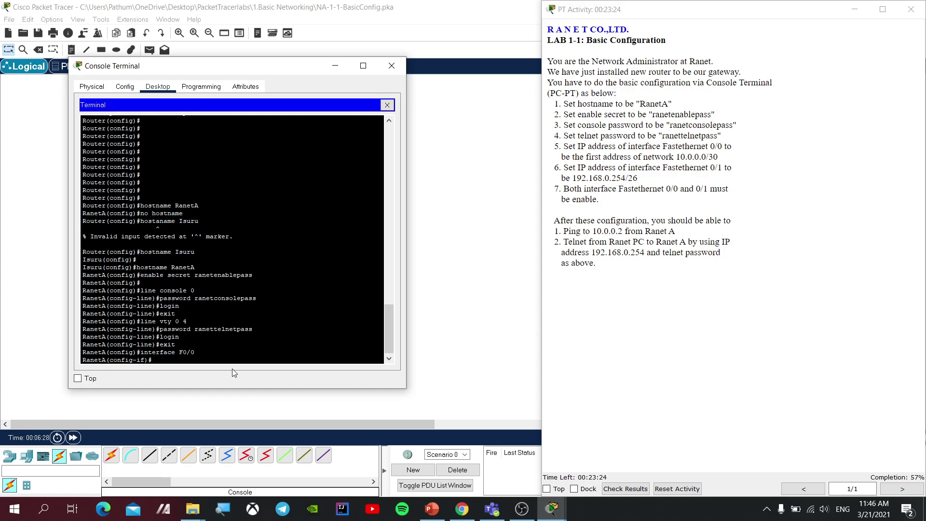
pyautogui.write('ip address 10.0.0.1')
# Launch Paint 3D from a '3d' search, start a new blank canvas, and shrink its window.
pyautogui.click(14, 509)
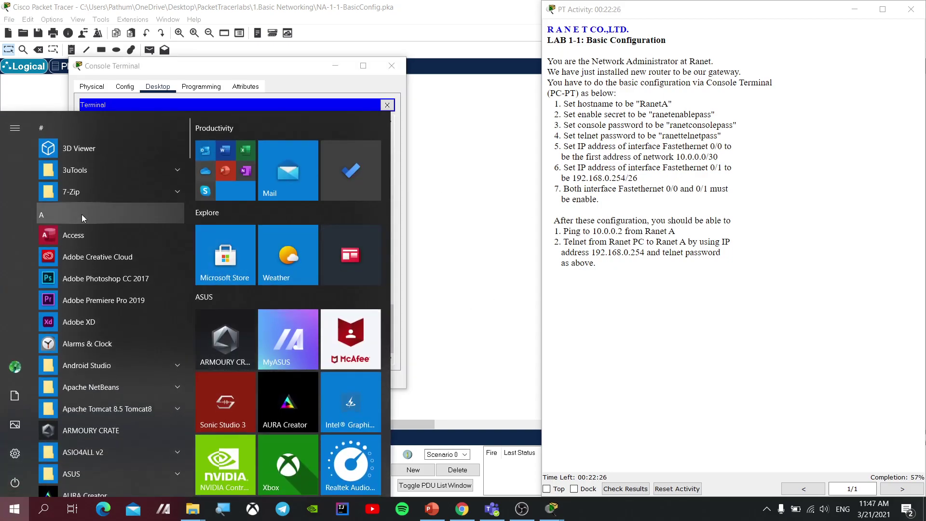
pyautogui.write('3d')
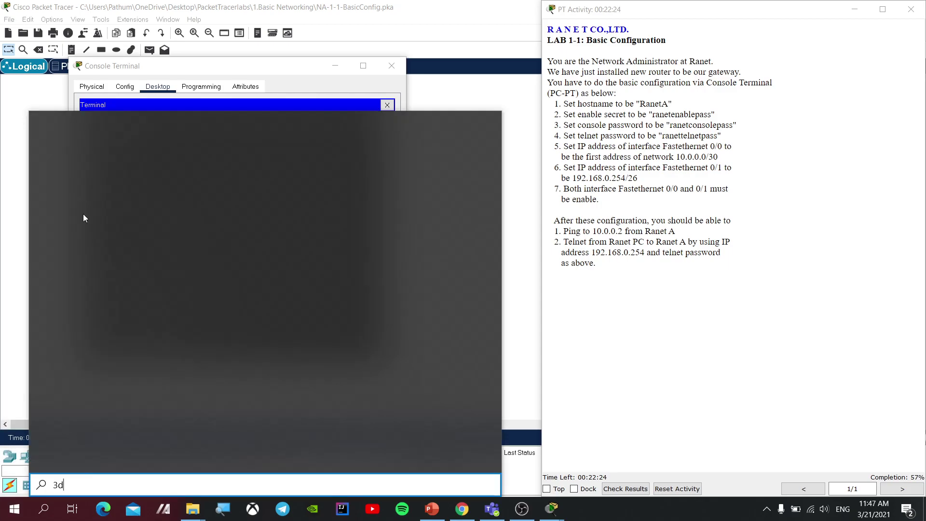
pyautogui.press('Return')
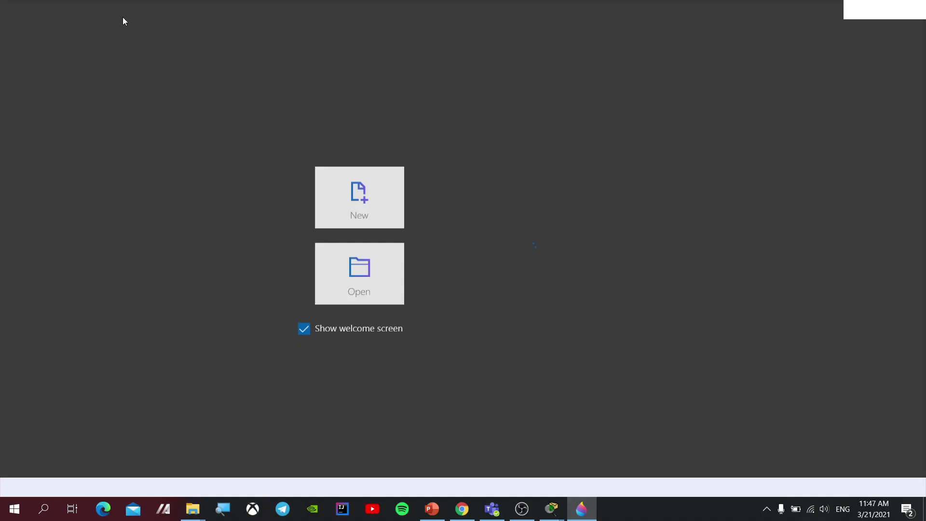
pyautogui.click(395, 191)
pyautogui.moveTo(385, 10)
pyautogui.mouseDown()
pyautogui.moveTo(472, 10)
pyautogui.moveTo(347, 56)
pyautogui.moveTo(390, 61)
pyautogui.moveTo(475, 41)
pyautogui.moveTo(397, 1)
pyautogui.mouseUp()
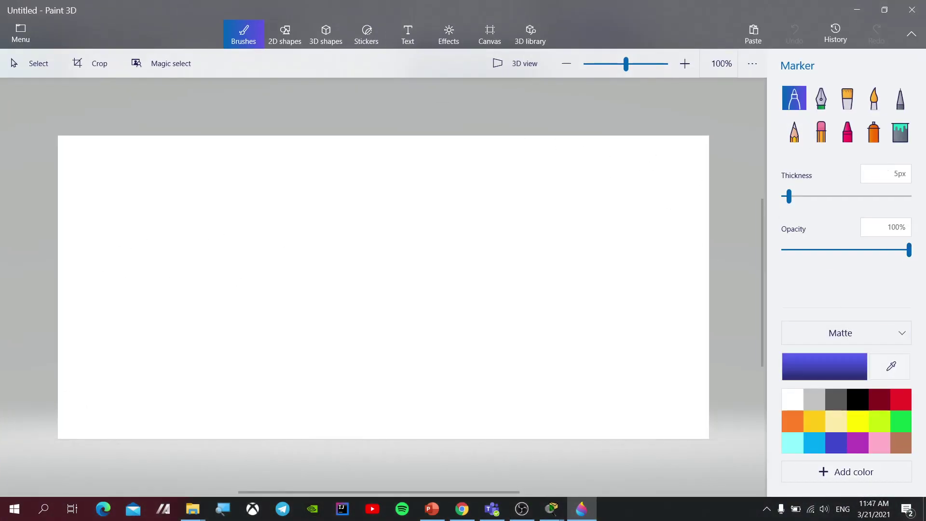
# Handwrite 10.0.0.0 /30 with the calligraphy pen and box the 10.0.0.0 part.
pyautogui.click(821, 98)
pyautogui.moveTo(146, 190); pyautogui.dragTo(141, 214)
pyautogui.moveTo(176, 187)
pyautogui.mouseDown()
pyautogui.moveTo(165, 202)
pyautogui.moveTo(175, 186)
pyautogui.mouseUp()
pyautogui.moveTo(244, 185)
pyautogui.mouseDown()
pyautogui.moveTo(284, 198)
pyautogui.moveTo(300, 183)
pyautogui.mouseUp()
pyautogui.click(259, 195)
pyautogui.click(322, 190)
pyautogui.moveTo(353, 175)
pyautogui.mouseDown()
pyautogui.moveTo(338, 196)
pyautogui.moveTo(355, 175)
pyautogui.mouseUp()
pyautogui.moveTo(409, 167); pyautogui.dragTo(384, 223)
pyautogui.moveTo(414, 183); pyautogui.dragTo(414, 219)
pyautogui.moveTo(458, 185)
pyautogui.mouseDown()
pyautogui.moveTo(446, 203)
pyautogui.moveTo(461, 183)
pyautogui.mouseUp()
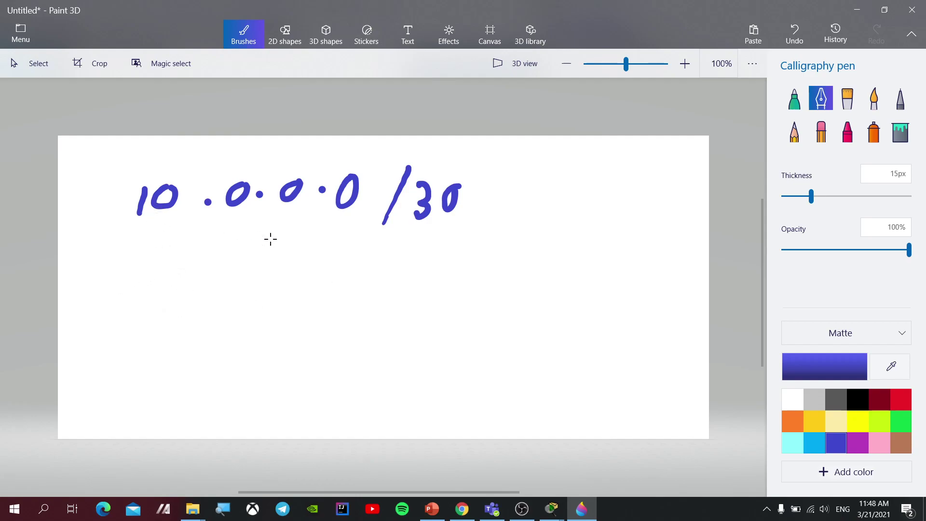
pyautogui.moveTo(126, 236)
pyautogui.mouseDown()
pyautogui.moveTo(372, 227)
pyautogui.moveTo(381, 167)
pyautogui.moveTo(104, 157)
pyautogui.moveTo(95, 202)
pyautogui.moveTo(127, 243)
pyautogui.moveTo(140, 241)
pyautogui.mouseUp()
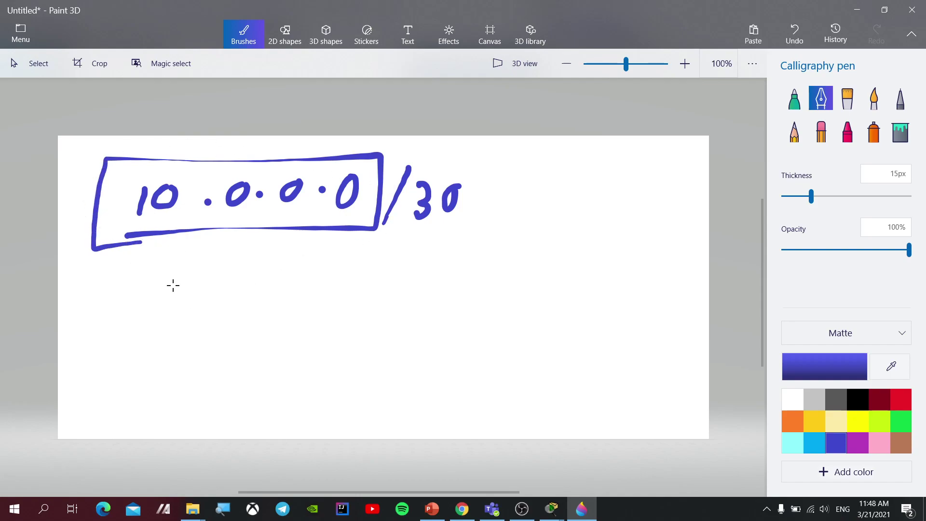
# Write the default mask 255.0.0.0 below the boxed address.
pyautogui.moveTo(127, 281)
pyautogui.mouseDown()
pyautogui.moveTo(121, 307)
pyautogui.moveTo(140, 304)
pyautogui.mouseUp()
pyautogui.moveTo(167, 276); pyautogui.dragTo(158, 305)
pyautogui.moveTo(201, 275)
pyautogui.mouseDown()
pyautogui.moveTo(188, 284)
pyautogui.moveTo(191, 304)
pyautogui.mouseUp()
pyautogui.click(222, 293)
pyautogui.moveTo(247, 271)
pyautogui.mouseDown()
pyautogui.moveTo(235, 274)
pyautogui.moveTo(242, 288)
pyautogui.moveTo(273, 292)
pyautogui.moveTo(271, 282)
pyautogui.moveTo(267, 298)
pyautogui.mouseUp()
pyautogui.hotkey('ctrl', 'z')
pyautogui.moveTo(311, 266); pyautogui.dragTo(292, 295)
pyautogui.click(325, 285)
pyautogui.hotkey('ctrl', 'z')
pyautogui.hotkey('ctrl', 'z')
pyautogui.hotkey('ctrl', 'z')
pyautogui.hotkey('ctrl', 'z')
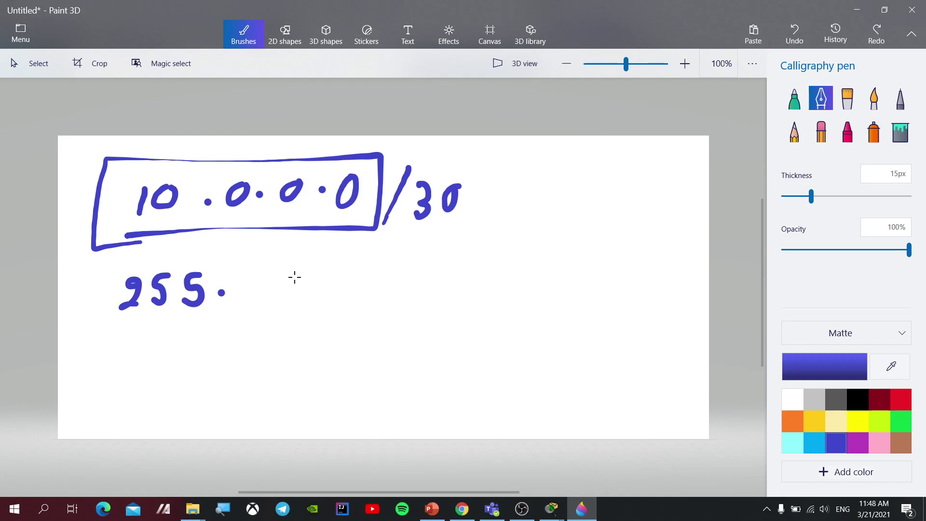
pyautogui.moveTo(277, 273); pyautogui.dragTo(276, 271)
pyautogui.click(309, 294)
pyautogui.moveTo(351, 273)
pyautogui.mouseDown()
pyautogui.moveTo(400, 294)
pyautogui.moveTo(407, 264)
pyautogui.mouseUp()
pyautogui.click(377, 295)
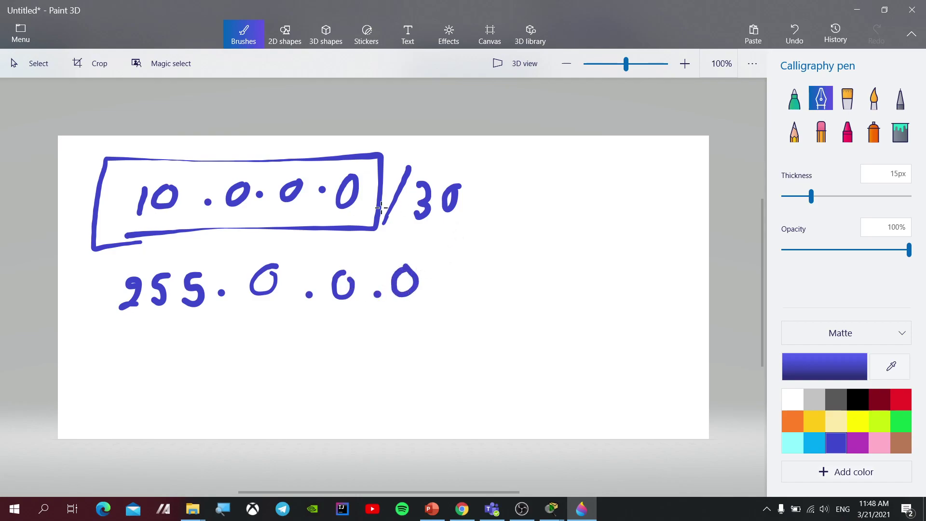
# Box the 30, underline 255, write 8 under each octet, and box the first three octets.
pyautogui.moveTo(411, 222)
pyautogui.mouseDown()
pyautogui.moveTo(485, 227)
pyautogui.moveTo(409, 225)
pyautogui.moveTo(409, 177)
pyautogui.moveTo(475, 178)
pyautogui.moveTo(477, 225)
pyautogui.mouseUp()
pyautogui.moveTo(111, 319)
pyautogui.mouseDown()
pyautogui.moveTo(206, 308)
pyautogui.moveTo(169, 337)
pyautogui.mouseUp()
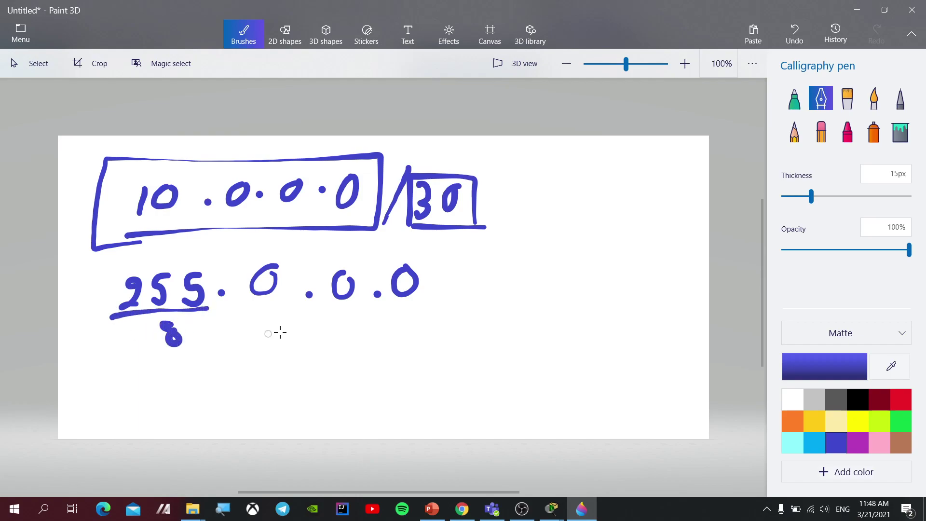
pyautogui.moveTo(268, 318); pyautogui.dragTo(269, 341)
pyautogui.moveTo(343, 319); pyautogui.dragTo(344, 345)
pyautogui.moveTo(428, 318)
pyautogui.mouseDown()
pyautogui.moveTo(434, 343)
pyautogui.moveTo(420, 323)
pyautogui.mouseUp()
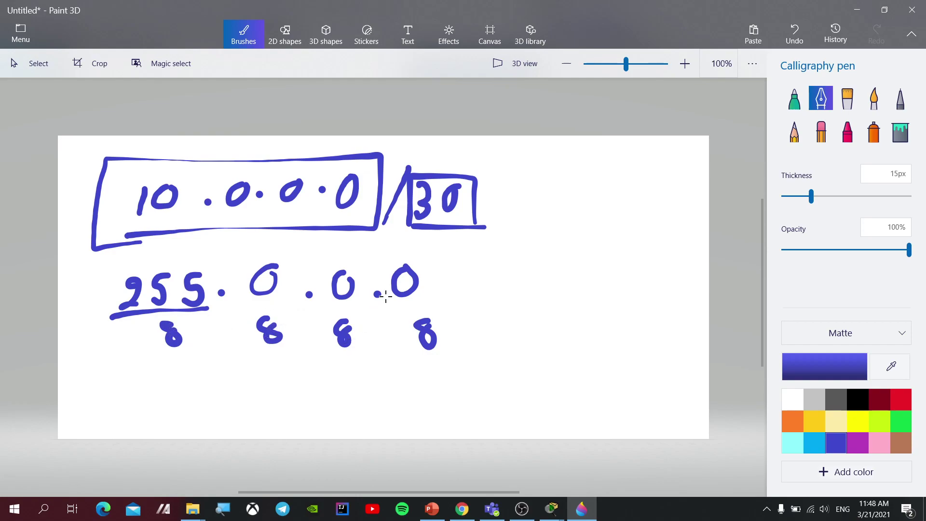
pyautogui.moveTo(96, 259)
pyautogui.mouseDown()
pyautogui.moveTo(359, 260)
pyautogui.moveTo(367, 320)
pyautogui.moveTo(282, 351)
pyautogui.moveTo(107, 338)
pyautogui.moveTo(100, 258)
pyautogui.mouseUp()
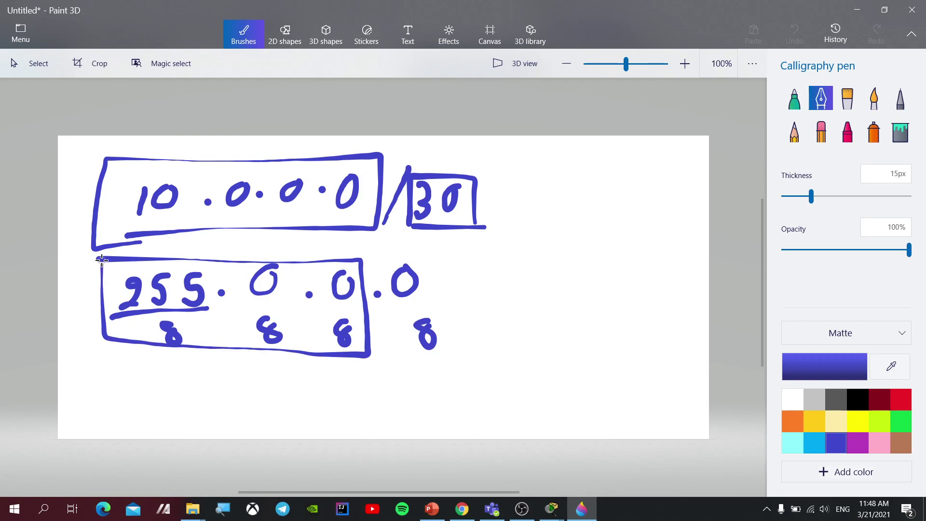
pyautogui.moveTo(98, 381)
pyautogui.mouseDown()
pyautogui.moveTo(96, 396)
pyautogui.moveTo(121, 398)
pyautogui.mouseUp()
# Write 255.255.255. below the boxes.
pyautogui.moveTo(144, 372); pyautogui.dragTo(129, 401)
pyautogui.moveTo(182, 379); pyautogui.dragTo(169, 410)
pyautogui.click(205, 405)
pyautogui.moveTo(213, 387)
pyautogui.mouseDown()
pyautogui.moveTo(223, 405)
pyautogui.moveTo(246, 386)
pyautogui.moveTo(243, 407)
pyautogui.mouseUp()
pyautogui.moveTo(256, 382)
pyautogui.mouseDown()
pyautogui.moveTo(244, 383)
pyautogui.moveTo(251, 410)
pyautogui.mouseUp()
pyautogui.moveTo(291, 383)
pyautogui.mouseDown()
pyautogui.moveTo(287, 408)
pyautogui.moveTo(357, 409)
pyautogui.moveTo(362, 386)
pyautogui.moveTo(365, 411)
pyautogui.mouseUp()
pyautogui.click(326, 409)
pyautogui.moveTo(407, 385); pyautogui.dragTo(385, 386)
pyautogui.moveTo(385, 386)
pyautogui.mouseDown()
pyautogui.moveTo(399, 415)
pyautogui.moveTo(386, 420)
pyautogui.mouseUp()
pyautogui.click(418, 410)
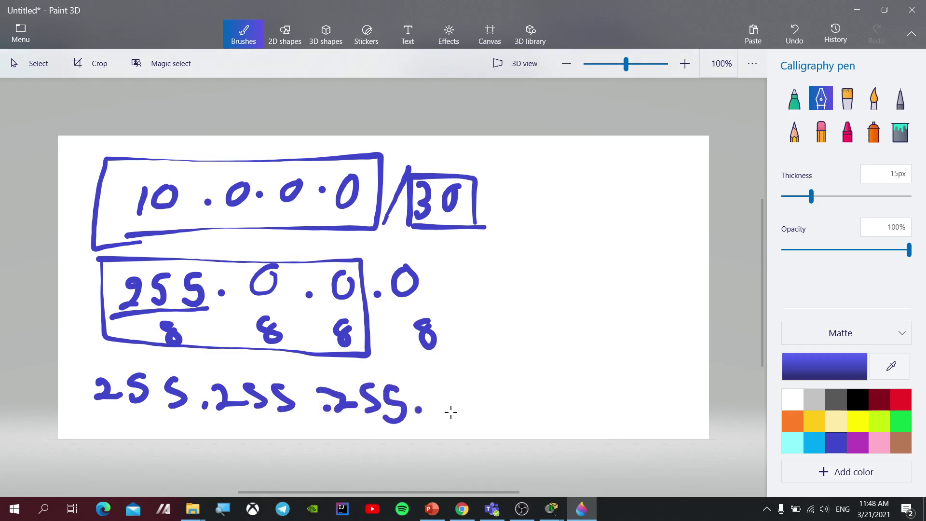
pyautogui.moveTo(439, 411); pyautogui.dragTo(502, 411)
pyautogui.hotkey('ctrl', 'z')
# Write 6 beside the boxed 30 and the bit weights 128, 64, 32, 16, 8, 4, 2, 1.
pyautogui.moveTo(519, 148)
pyautogui.mouseDown()
pyautogui.moveTo(517, 176)
pyautogui.moveTo(528, 170)
pyautogui.mouseUp()
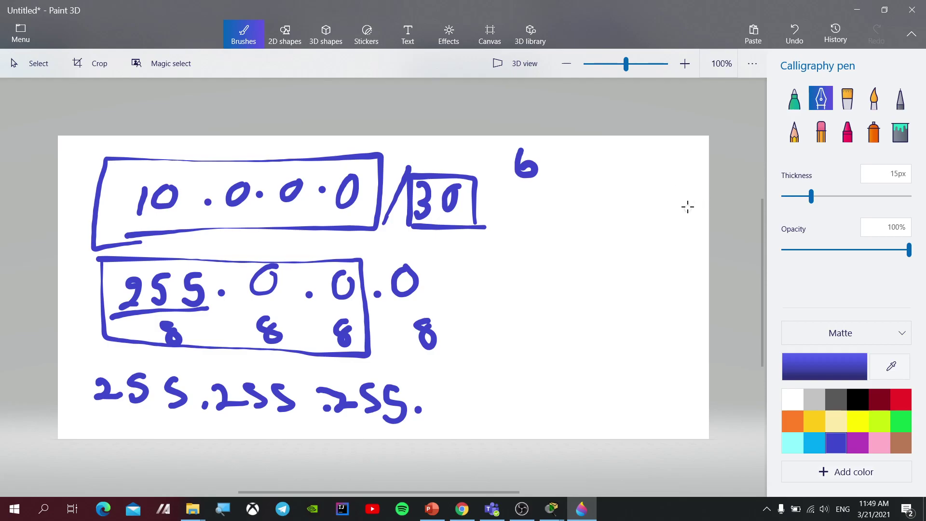
pyautogui.moveTo(690, 200)
pyautogui.mouseDown()
pyautogui.moveTo(690, 218)
pyautogui.moveTo(670, 218)
pyautogui.mouseUp()
pyautogui.moveTo(618, 202)
pyautogui.mouseDown()
pyautogui.moveTo(633, 216)
pyautogui.moveTo(626, 225)
pyautogui.moveTo(598, 227)
pyautogui.moveTo(598, 214)
pyautogui.moveTo(550, 219)
pyautogui.moveTo(550, 228)
pyautogui.mouseUp()
pyautogui.moveTo(566, 210)
pyautogui.mouseDown()
pyautogui.moveTo(571, 223)
pyautogui.moveTo(562, 225)
pyautogui.mouseUp()
pyautogui.moveTo(499, 221)
pyautogui.mouseDown()
pyautogui.moveTo(502, 240)
pyautogui.moveTo(530, 239)
pyautogui.mouseUp()
pyautogui.moveTo(463, 230)
pyautogui.mouseDown()
pyautogui.moveTo(458, 244)
pyautogui.moveTo(484, 235)
pyautogui.moveTo(488, 253)
pyautogui.mouseUp()
pyautogui.moveTo(386, 240)
pyautogui.mouseDown()
pyautogui.moveTo(387, 252)
pyautogui.moveTo(419, 248)
pyautogui.mouseUp()
pyautogui.moveTo(433, 234)
pyautogui.mouseDown()
pyautogui.moveTo(425, 247)
pyautogui.moveTo(428, 238)
pyautogui.mouseUp()
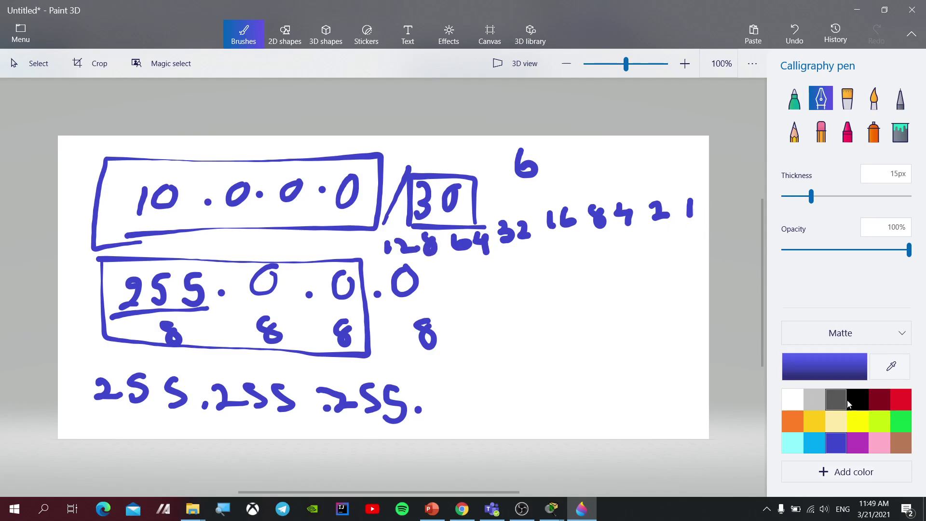
# In red, mark the bits 1 1 1 1 1 1 0 0 under the bit weights.
pyautogui.click(900, 399)
pyautogui.moveTo(432, 271); pyautogui.dragTo(431, 293)
pyautogui.moveTo(480, 259); pyautogui.dragTo(478, 286)
pyautogui.moveTo(514, 257); pyautogui.dragTo(514, 284)
pyautogui.moveTo(557, 249); pyautogui.dragTo(555, 281)
pyautogui.moveTo(598, 248)
pyautogui.mouseDown()
pyautogui.moveTo(597, 273)
pyautogui.moveTo(627, 272)
pyautogui.mouseUp()
pyautogui.moveTo(664, 237)
pyautogui.mouseDown()
pyautogui.moveTo(642, 253)
pyautogui.moveTo(658, 248)
pyautogui.moveTo(672, 260)
pyautogui.moveTo(685, 245)
pyautogui.mouseUp()
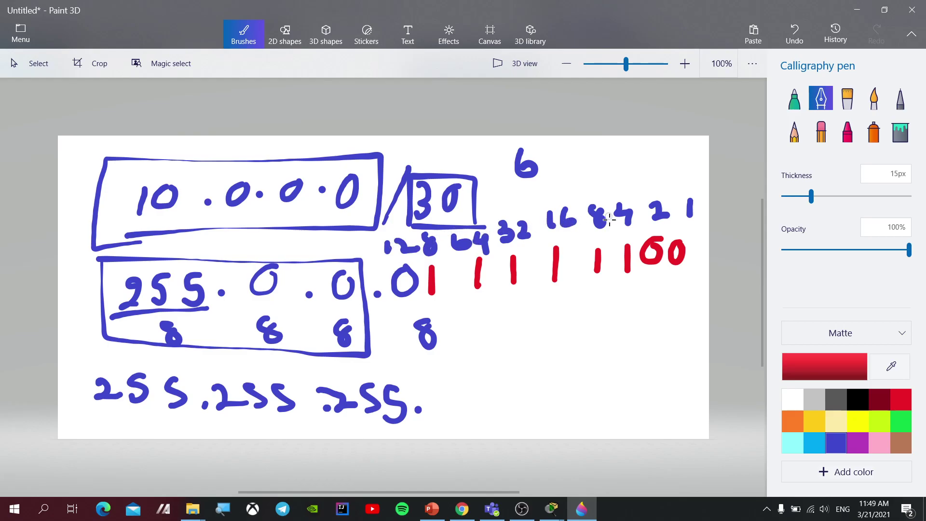
# Launch Calculator from a 'calc' search and shrink it over the sketch.
pyautogui.click(14, 509)
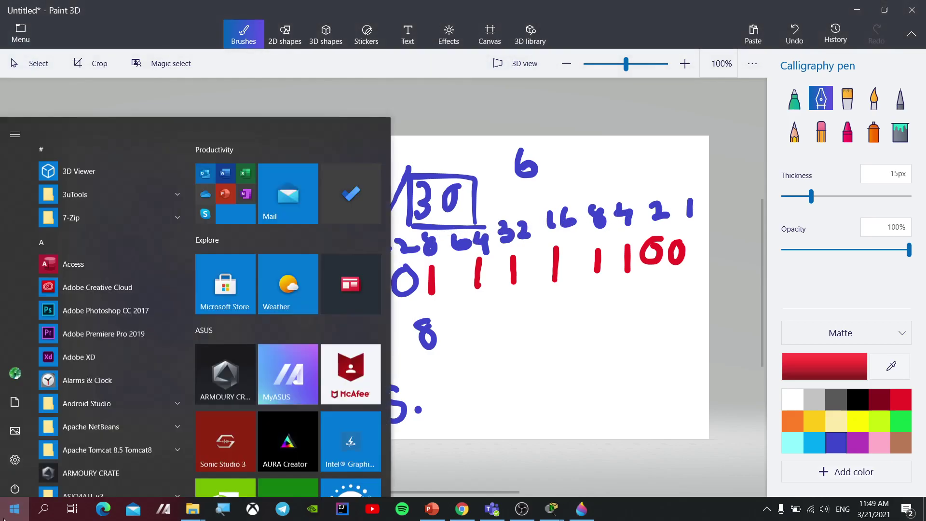
pyautogui.write('calc')
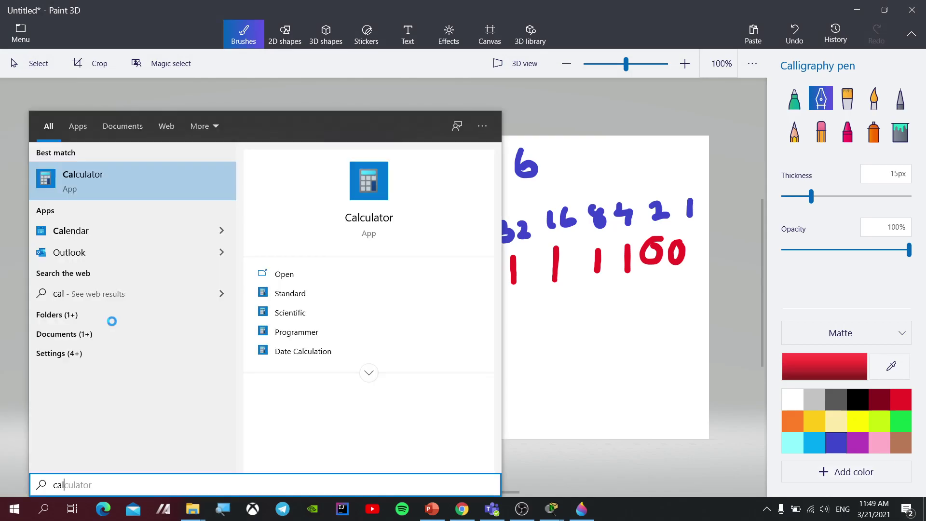
pyautogui.press('Return')
pyautogui.moveTo(359, 5)
pyautogui.mouseDown()
pyautogui.moveTo(120, 97)
pyautogui.moveTo(250, 97)
pyautogui.mouseUp()
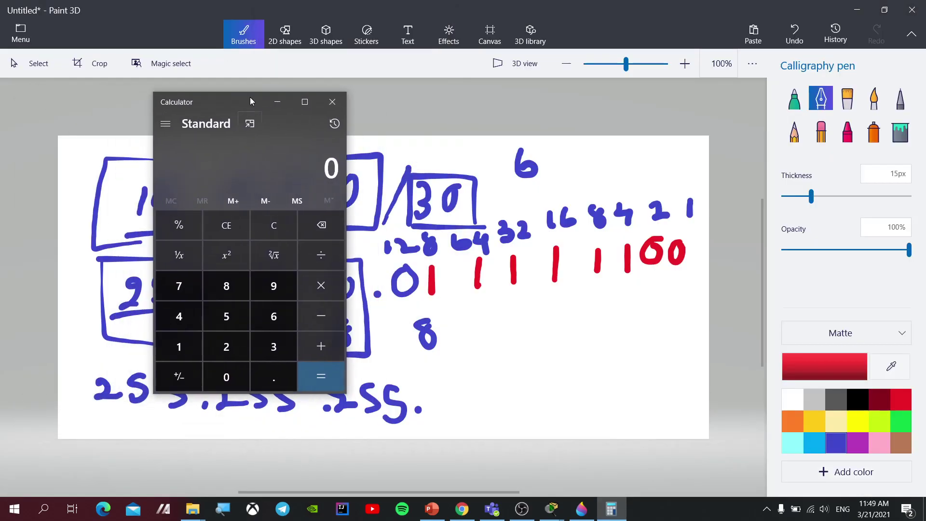
# Add 128+64+32+16+8+4 in Calculator to get 252.
pyautogui.write('128')
pyautogui.press('+')
pyautogui.write('64')
pyautogui.press('+')
pyautogui.write('32')
pyautogui.press('+')
pyautogui.write('16')
pyautogui.press('+')
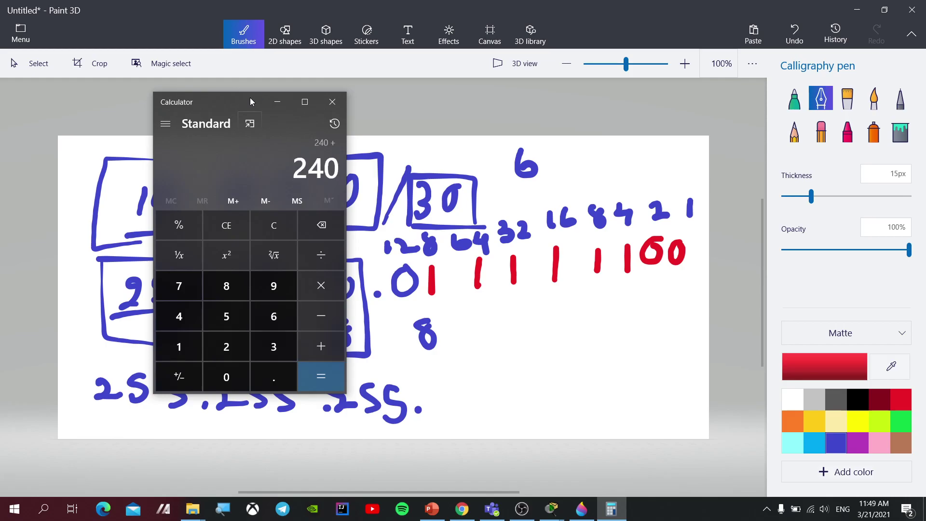
pyautogui.write('8')
pyautogui.press('+')
pyautogui.write('4')
pyautogui.press('+')
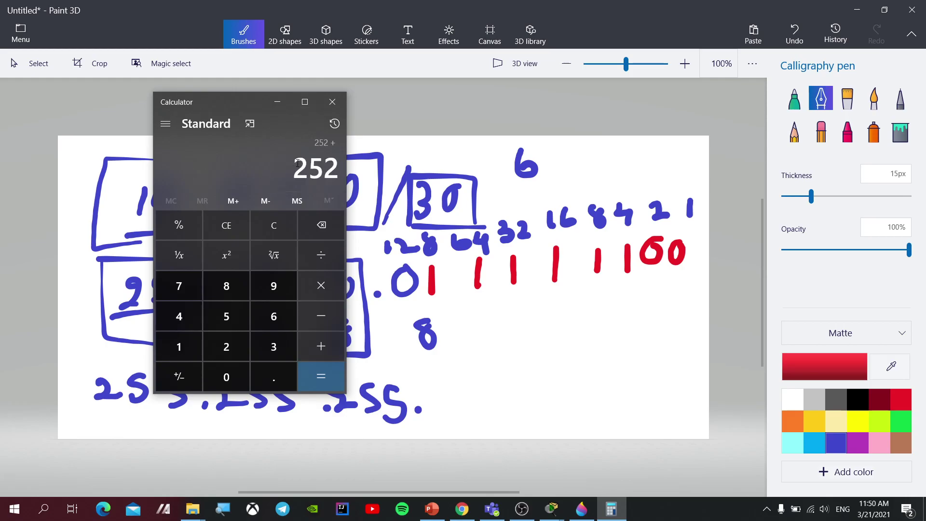
# Write 252 in red as the last octet of 255.255.255.252 and move the sketch aside.
pyautogui.moveTo(296, 163); pyautogui.dragTo(334, 159)
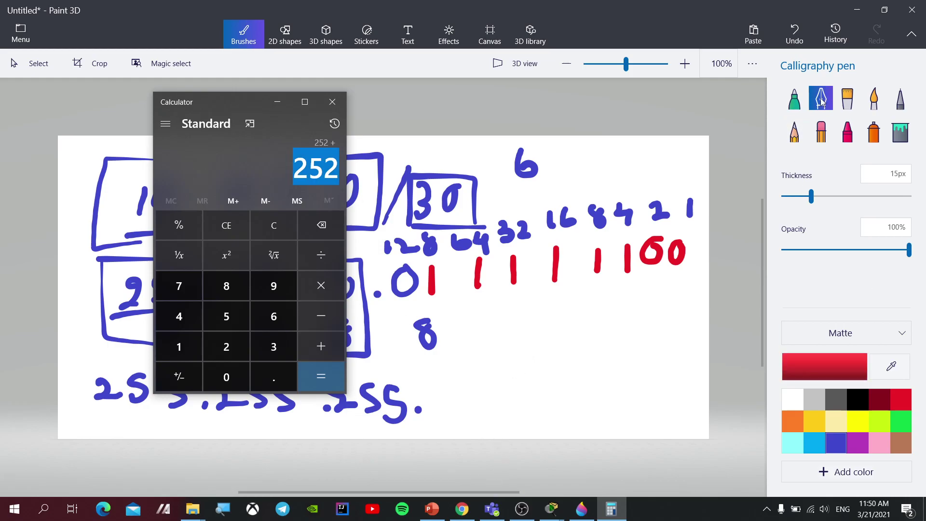
pyautogui.moveTo(435, 389)
pyautogui.mouseDown()
pyautogui.moveTo(455, 402)
pyautogui.moveTo(464, 386)
pyautogui.moveTo(471, 399)
pyautogui.mouseUp()
pyautogui.moveTo(439, 7)
pyautogui.mouseDown()
pyautogui.moveTo(701, 97)
pyautogui.moveTo(737, 81)
pyautogui.mouseUp()
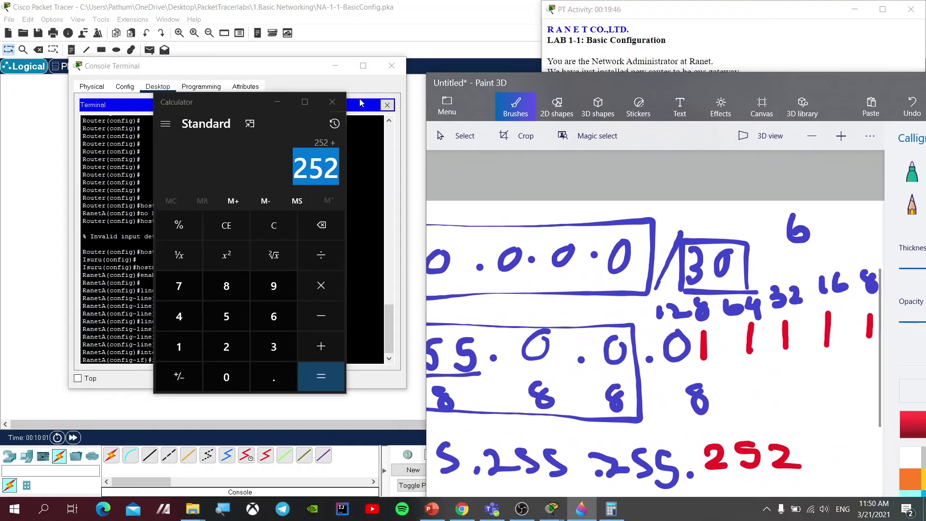
# Close Calculator and apply ip address 10.0.0.1 255.255.255.252 to F0/0.
pyautogui.click(333, 101)
pyautogui.click(284, 371)
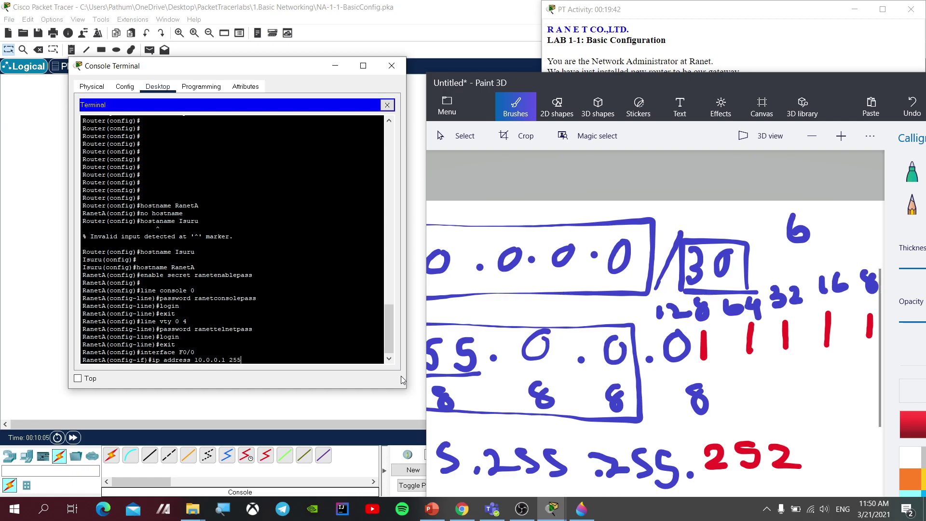
pyautogui.write('55.255.252')
pyautogui.moveTo(726, 82); pyautogui.dragTo(587, 103)
pyautogui.click(692, 104)
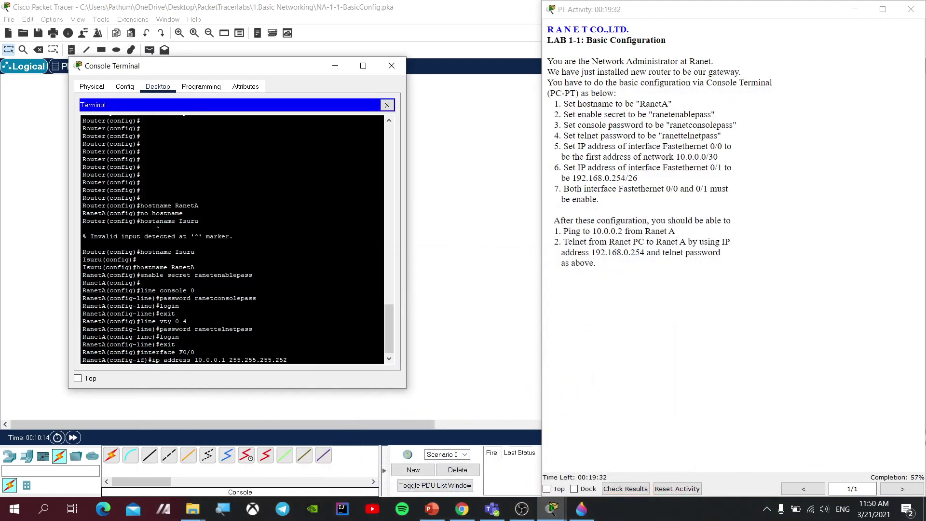
pyautogui.press('Return')
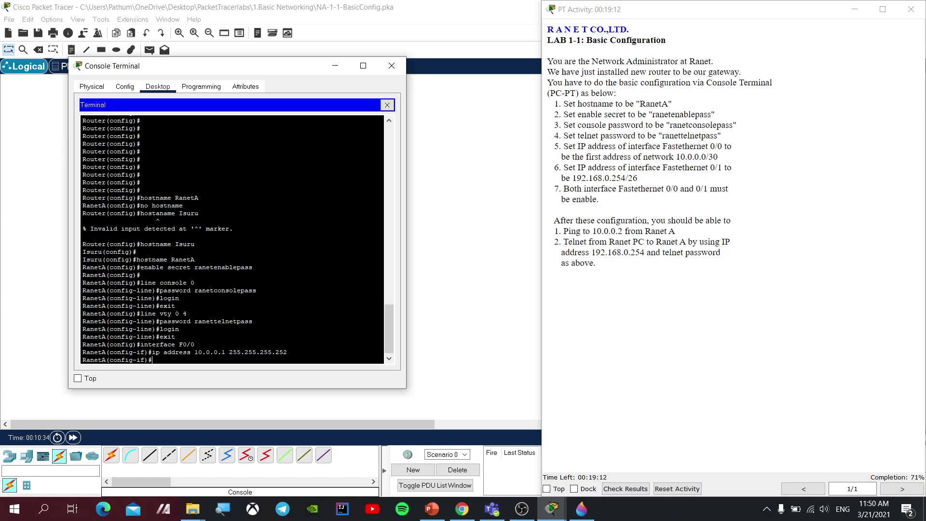
# Enter interface F0/1, begin typing its address 192.168.0.254, and maximize Paint 3D again.
pyautogui.write('interface F0/1')
pyautogui.press('Return')
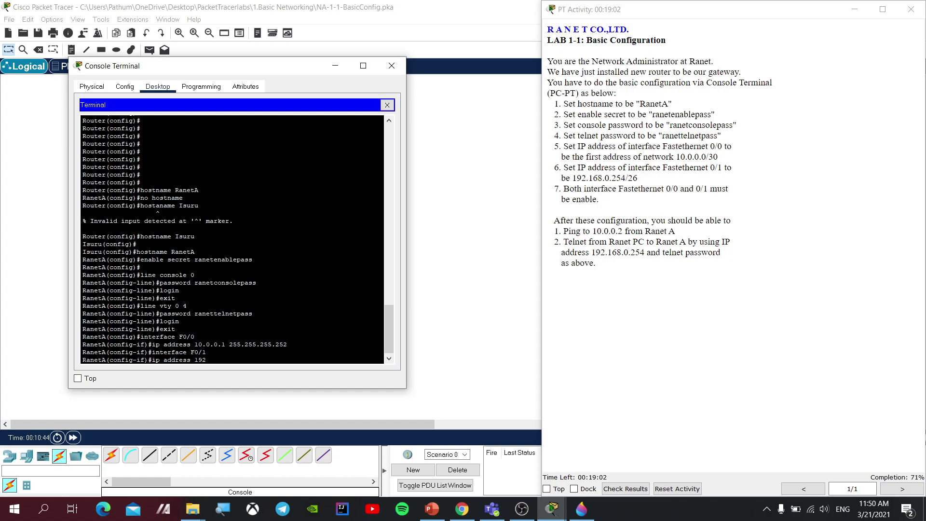
pyautogui.write('ip address 192.168.0.254')
pyautogui.click(581, 509)
pyautogui.doubleClick(424, 101)
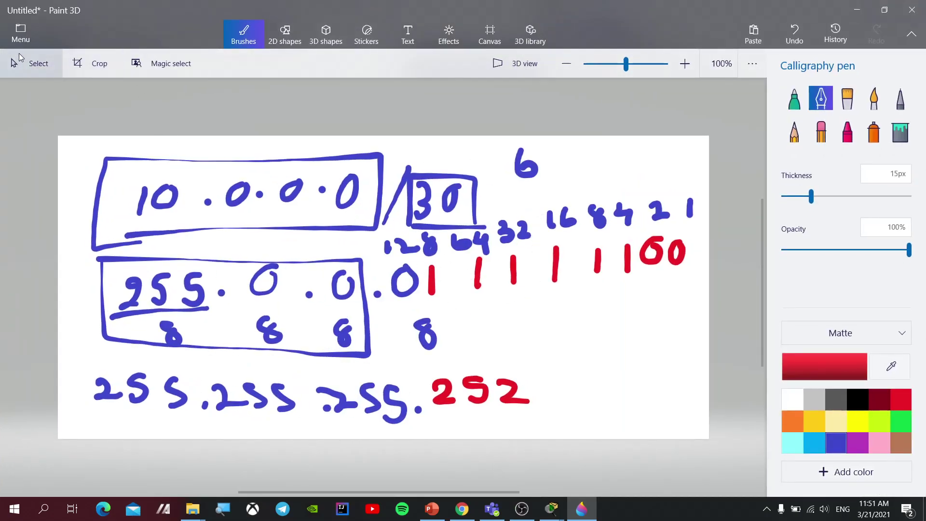
# Start a new Paint 3D drawing without saving and write /26 in red.
pyautogui.click(20, 33)
pyautogui.click(36, 75)
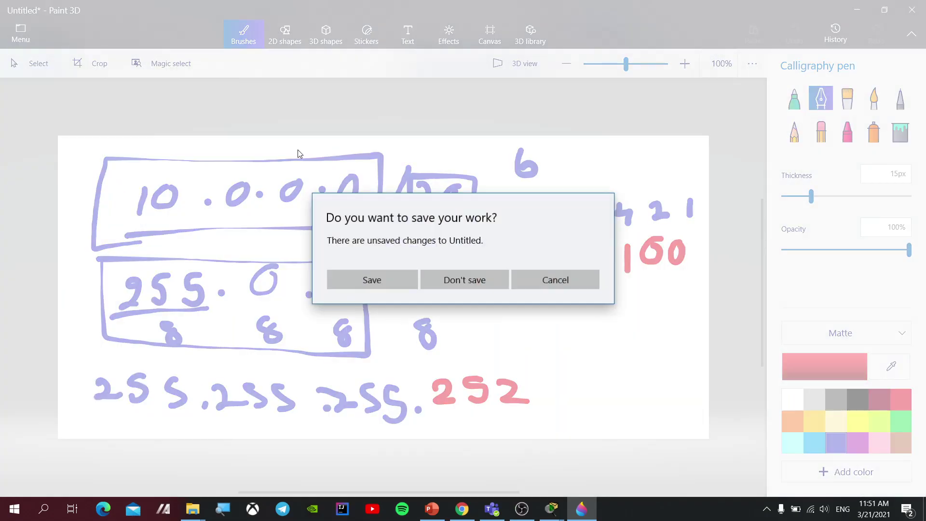
pyautogui.click(446, 288)
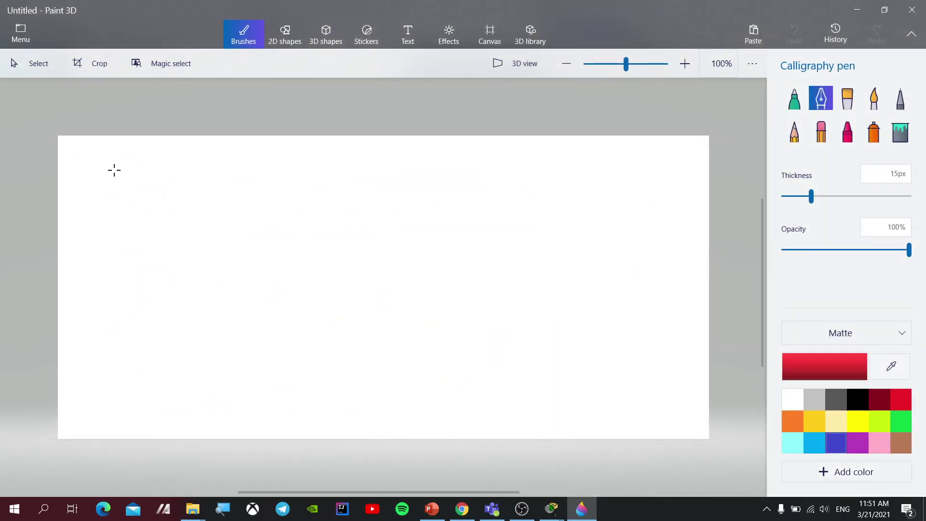
pyautogui.moveTo(120, 178)
pyautogui.mouseDown()
pyautogui.moveTo(139, 198)
pyautogui.moveTo(160, 199)
pyautogui.mouseUp()
pyautogui.moveTo(114, 157); pyautogui.dragTo(78, 225)
pyautogui.moveTo(169, 174); pyautogui.dragTo(168, 204)
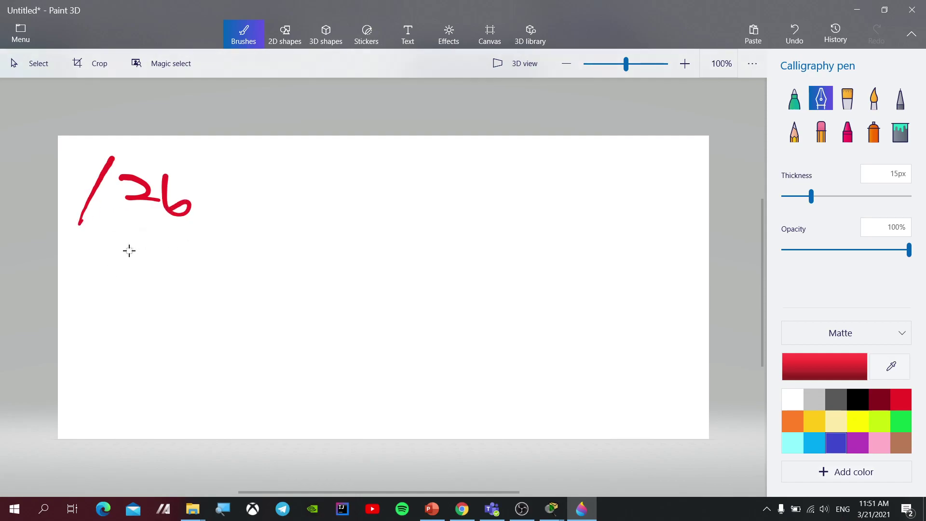
# Write 255.255.255. below the /26 and undo a stray stroke.
pyautogui.moveTo(81, 279); pyautogui.dragTo(103, 294)
pyautogui.moveTo(142, 268); pyautogui.dragTo(126, 297)
pyautogui.click(163, 292)
pyautogui.moveTo(183, 271)
pyautogui.mouseDown()
pyautogui.moveTo(175, 276)
pyautogui.moveTo(212, 294)
pyautogui.moveTo(221, 285)
pyautogui.moveTo(205, 291)
pyautogui.mouseUp()
pyautogui.moveTo(254, 264)
pyautogui.mouseDown()
pyautogui.moveTo(245, 289)
pyautogui.moveTo(283, 270)
pyautogui.moveTo(289, 288)
pyautogui.moveTo(316, 274)
pyautogui.moveTo(330, 289)
pyautogui.mouseUp()
pyautogui.click(274, 288)
pyautogui.moveTo(361, 264); pyautogui.dragTo(360, 292)
pyautogui.click(383, 290)
pyautogui.moveTo(127, 218)
pyautogui.mouseDown()
pyautogui.moveTo(138, 236)
pyautogui.moveTo(150, 235)
pyautogui.moveTo(127, 227)
pyautogui.moveTo(166, 229)
pyautogui.moveTo(150, 234)
pyautogui.mouseUp()
pyautogui.hotkey('ctrl', 'z')
pyautogui.hotkey('ctrl', 'z')
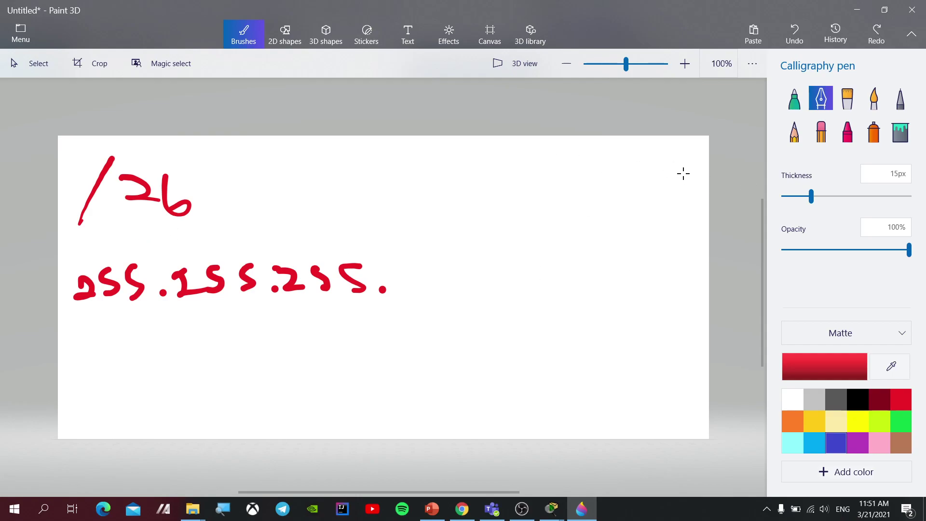
# Write the bit values 128, 64, 32, 16, 8, 4, 2, 1 across the top.
pyautogui.moveTo(678, 153); pyautogui.dragTo(676, 176)
pyautogui.moveTo(634, 155)
pyautogui.mouseDown()
pyautogui.moveTo(626, 171)
pyautogui.moveTo(592, 168)
pyautogui.moveTo(589, 179)
pyautogui.mouseUp()
pyautogui.moveTo(543, 155)
pyautogui.mouseDown()
pyautogui.moveTo(528, 155)
pyautogui.moveTo(540, 164)
pyautogui.mouseUp()
pyautogui.moveTo(457, 163)
pyautogui.mouseDown()
pyautogui.moveTo(456, 184)
pyautogui.moveTo(464, 183)
pyautogui.mouseUp()
pyautogui.moveTo(379, 165)
pyautogui.mouseDown()
pyautogui.moveTo(391, 171)
pyautogui.moveTo(383, 185)
pyautogui.moveTo(432, 181)
pyautogui.mouseUp()
pyautogui.moveTo(322, 162)
pyautogui.mouseDown()
pyautogui.moveTo(332, 182)
pyautogui.moveTo(347, 175)
pyautogui.moveTo(346, 192)
pyautogui.mouseUp()
pyautogui.moveTo(241, 173); pyautogui.dragTo(236, 196)
pyautogui.moveTo(248, 179)
pyautogui.mouseDown()
pyautogui.moveTo(270, 178)
pyautogui.moveTo(279, 196)
pyautogui.moveTo(291, 191)
pyautogui.moveTo(267, 230)
pyautogui.mouseUp()
# Mark bits 11000000, box 128 and 64, and write the last octet 192.
pyautogui.moveTo(330, 203); pyautogui.dragTo(330, 229)
pyautogui.moveTo(401, 199)
pyautogui.mouseDown()
pyautogui.moveTo(396, 214)
pyautogui.moveTo(403, 202)
pyautogui.mouseUp()
pyautogui.moveTo(459, 194)
pyautogui.mouseDown()
pyautogui.moveTo(468, 206)
pyautogui.moveTo(474, 198)
pyautogui.mouseUp()
pyautogui.moveTo(560, 194)
pyautogui.mouseDown()
pyautogui.moveTo(637, 213)
pyautogui.moveTo(668, 208)
pyautogui.moveTo(685, 195)
pyautogui.mouseUp()
pyautogui.moveTo(231, 166)
pyautogui.mouseDown()
pyautogui.moveTo(362, 166)
pyautogui.moveTo(365, 231)
pyautogui.moveTo(235, 237)
pyautogui.moveTo(227, 166)
pyautogui.mouseUp()
pyautogui.moveTo(408, 263)
pyautogui.mouseDown()
pyautogui.moveTo(409, 291)
pyautogui.moveTo(435, 269)
pyautogui.moveTo(442, 288)
pyautogui.moveTo(455, 264)
pyautogui.moveTo(455, 286)
pyautogui.moveTo(480, 287)
pyautogui.mouseUp()
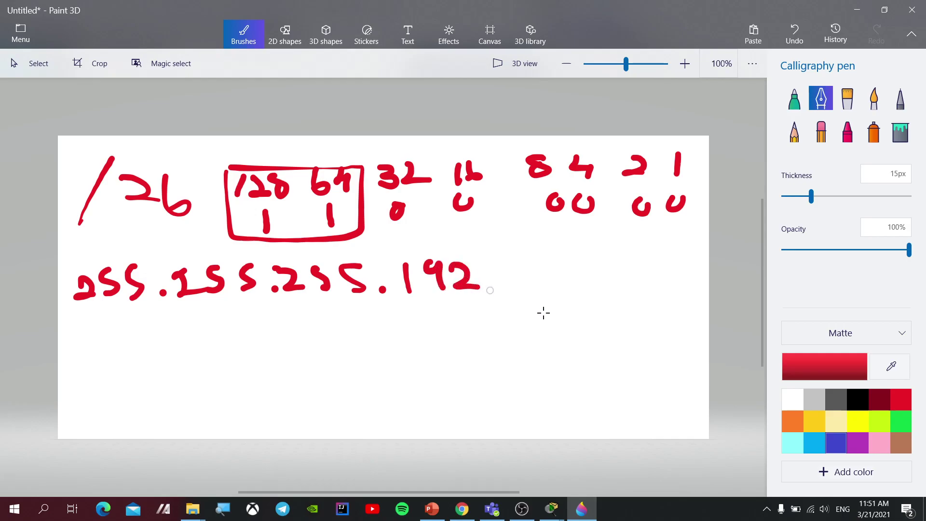
# Finish F0/1's address 192.168.0.254 with mask 255.255.255.192, then minimize Paint 3D.
pyautogui.click(551, 509)
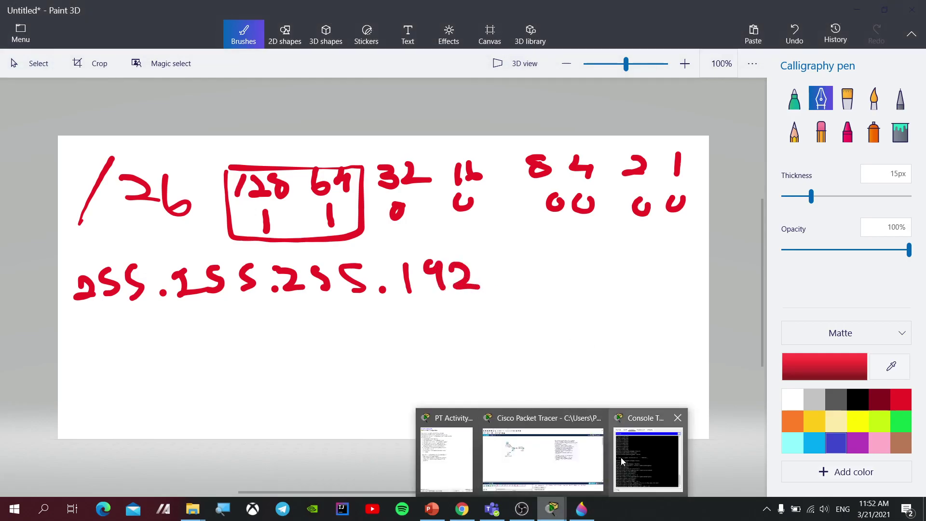
pyautogui.click(618, 462)
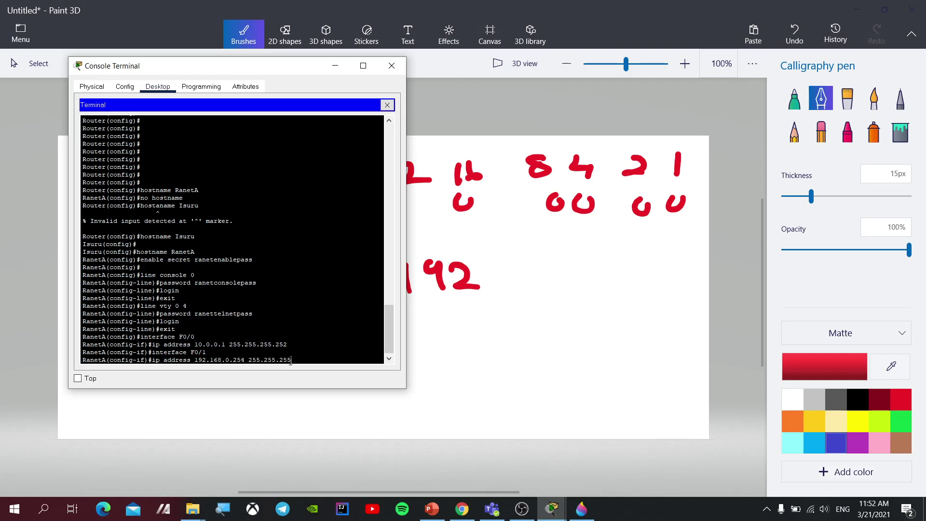
pyautogui.press('Return')
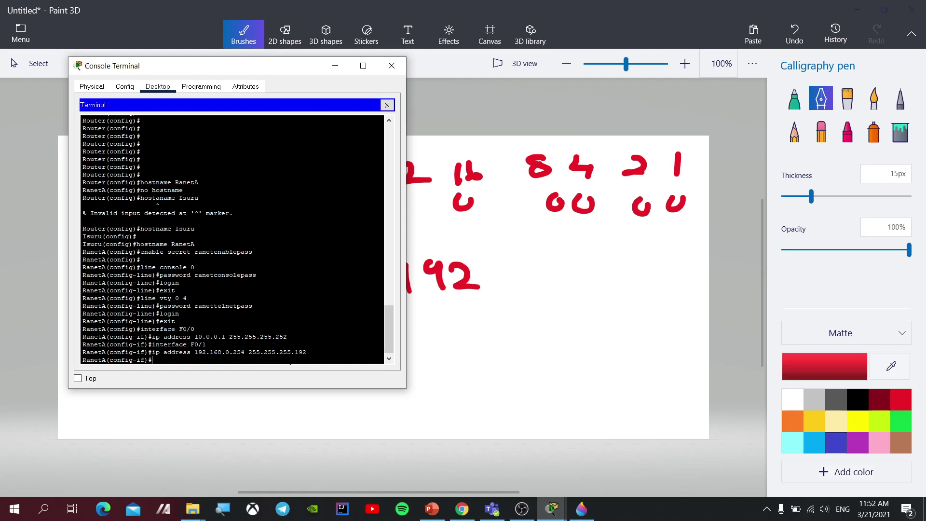
pyautogui.click(884, 9)
pyautogui.click(691, 103)
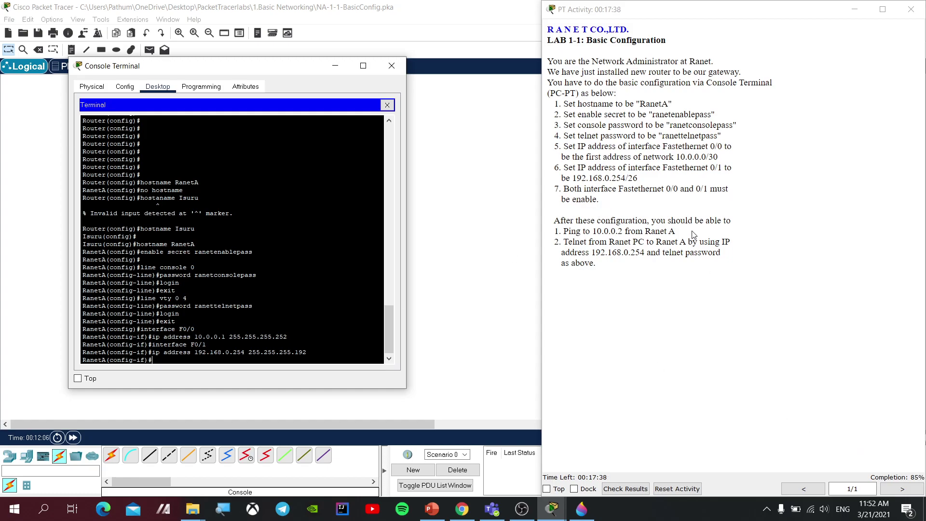
pyautogui.moveTo(272, 66); pyautogui.dragTo(385, 71)
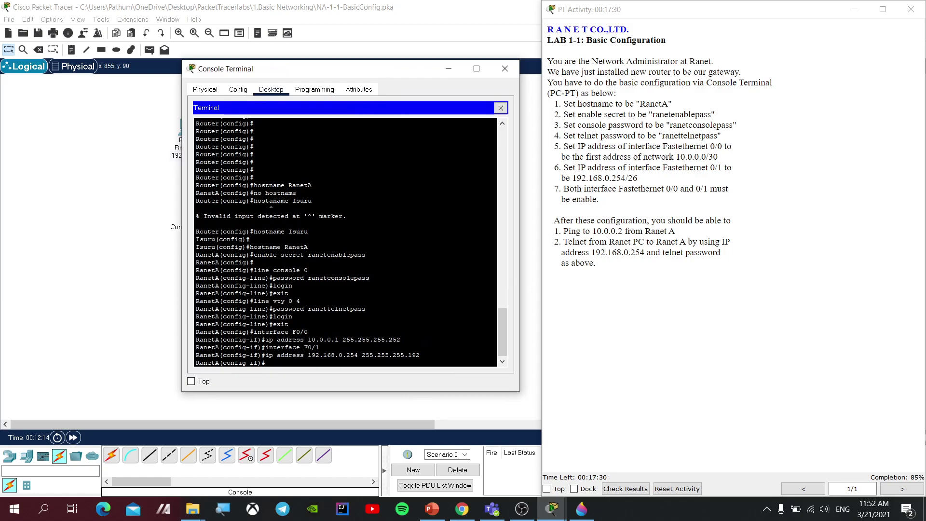
# Run no shutdown to bring up FastEthernet0/1.
pyautogui.write('o shutdown')
pyautogui.press('Return')
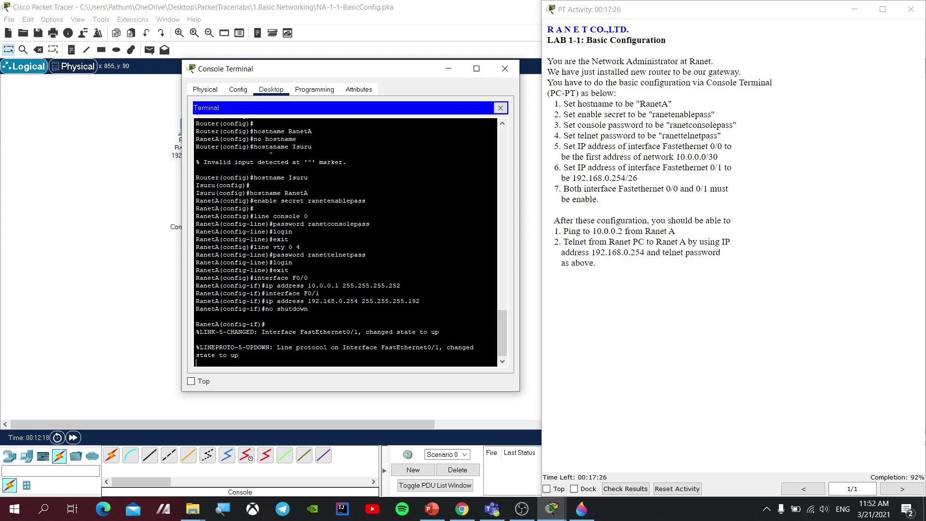
pyautogui.moveTo(303, 74); pyautogui.dragTo(534, 56)
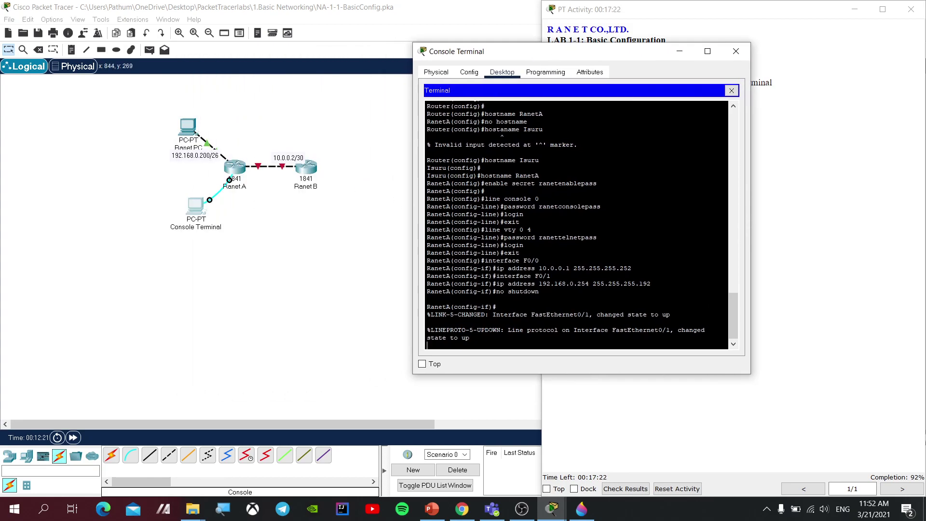
# Enter interface F0/0 and enable it, bringing completion to 100%.
pyautogui.press('Return')
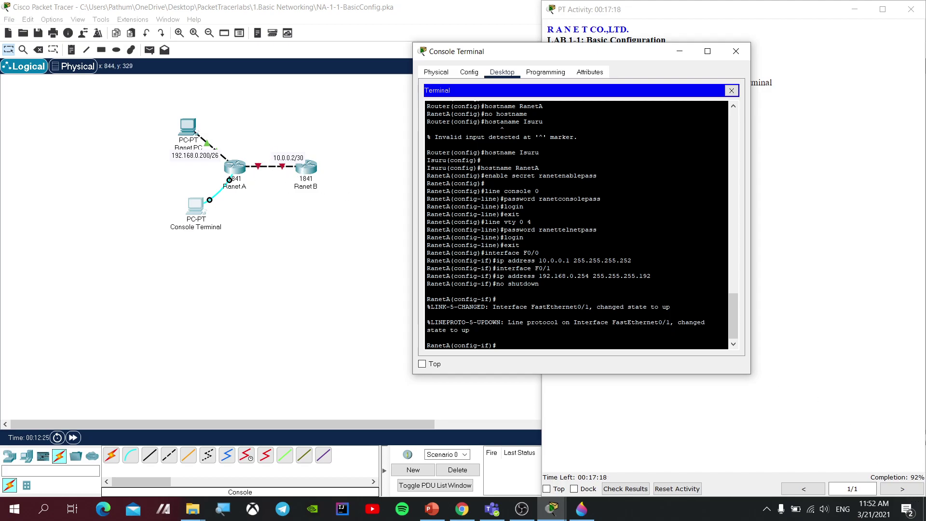
pyautogui.write('interface F0/0')
pyautogui.press('Return')
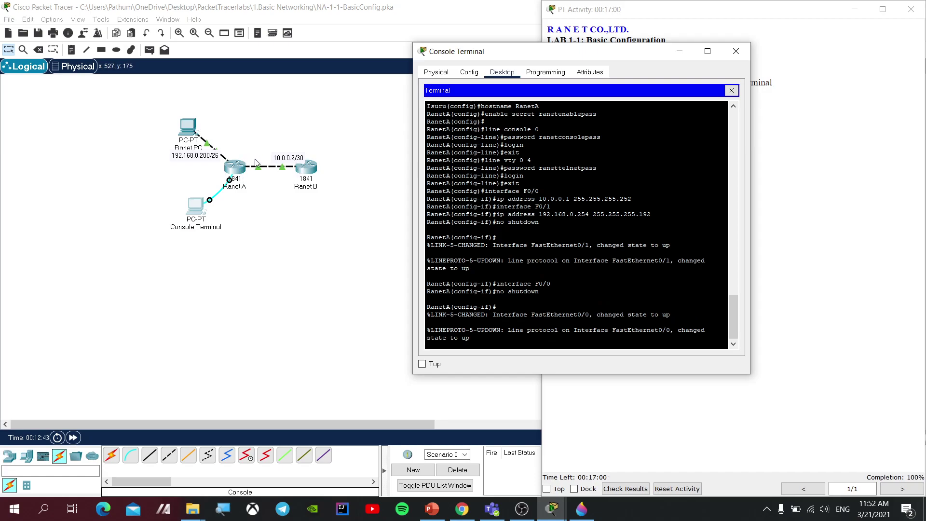
pyautogui.press('Return')
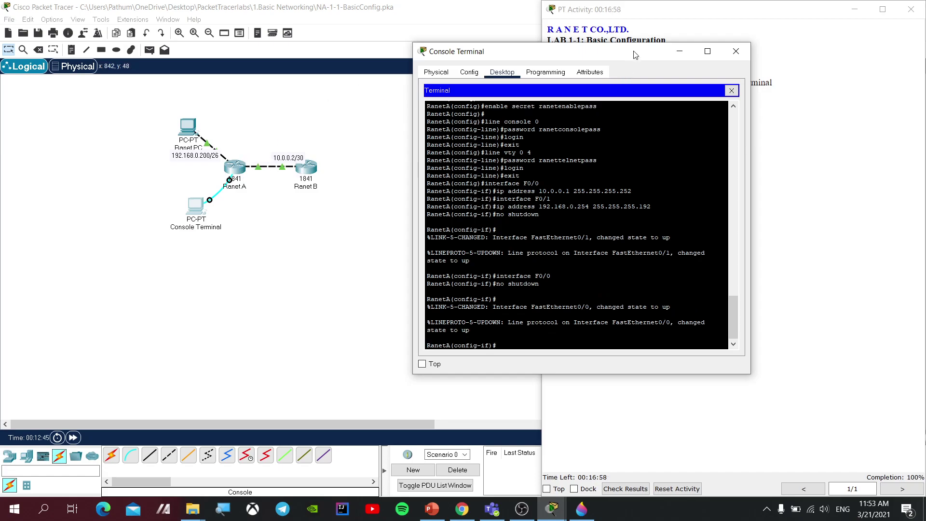
# Move the router's console terminal aside, close it, and open the Ranet PC window.
pyautogui.moveTo(634, 55); pyautogui.dragTo(355, 37)
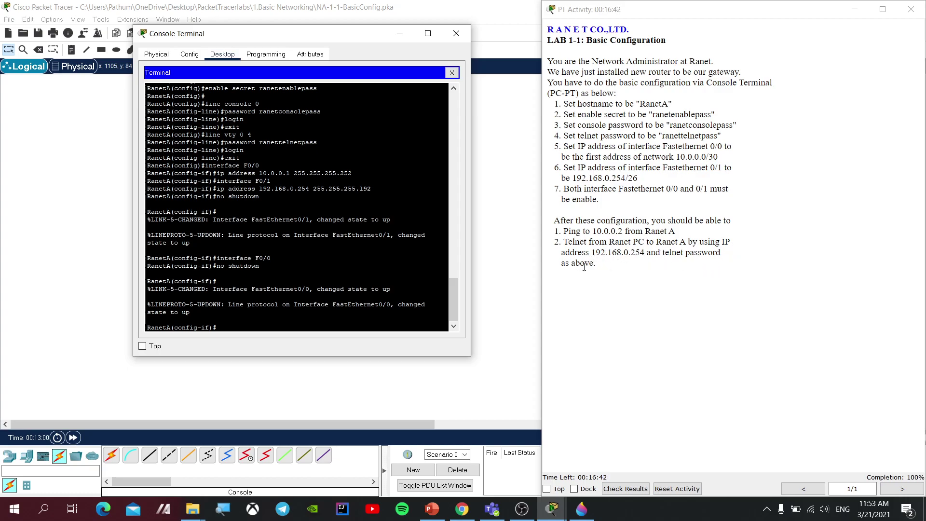
pyautogui.moveTo(360, 34); pyautogui.dragTo(389, 314)
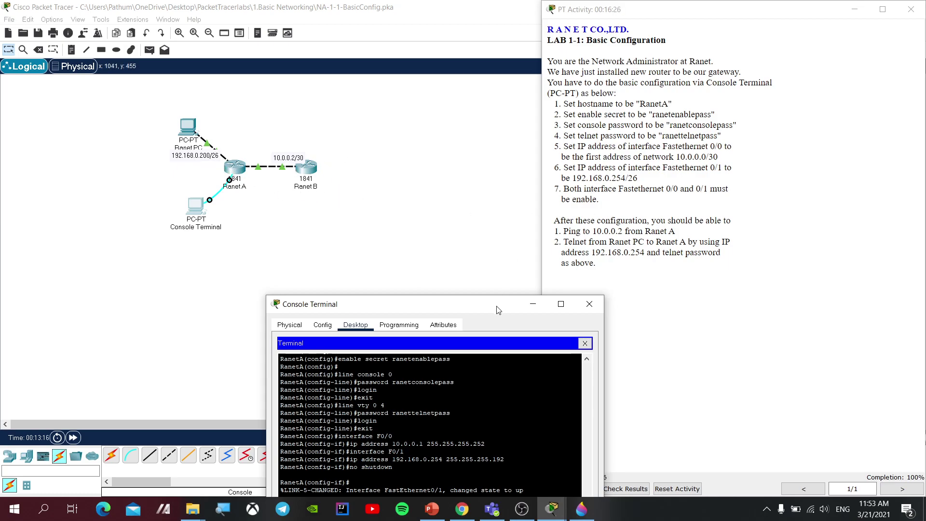
pyautogui.moveTo(472, 306); pyautogui.dragTo(603, 105)
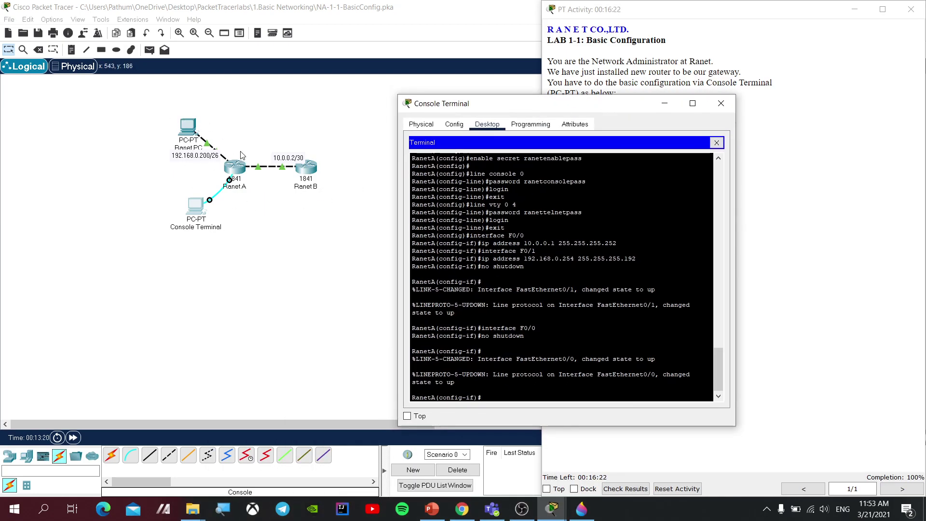
pyautogui.moveTo(661, 103); pyautogui.dragTo(420, 85)
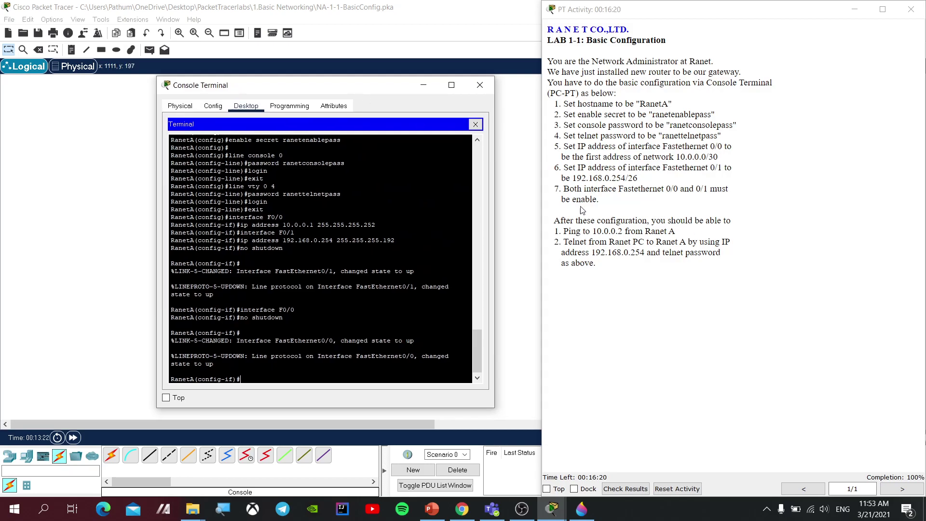
pyautogui.click(480, 85)
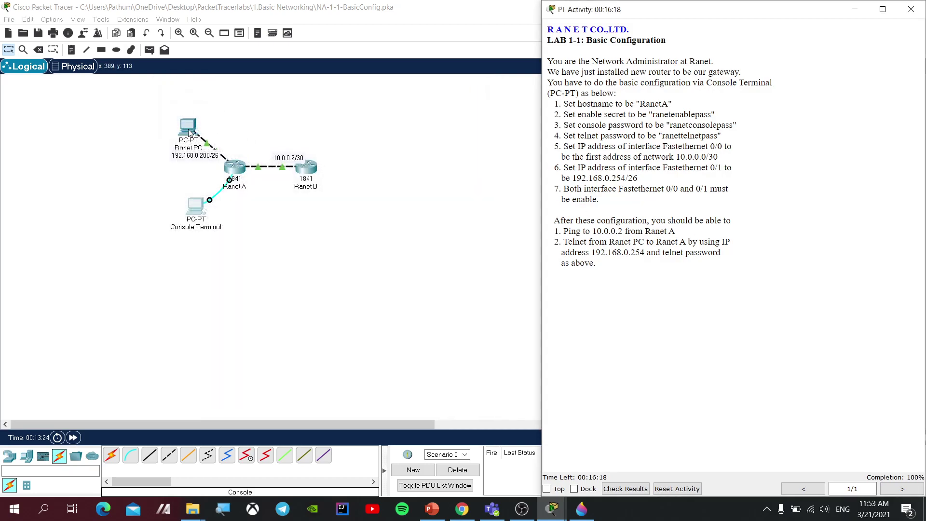
pyautogui.click(190, 130)
# In Ranet PC's Command Prompt, run telnet 182.168.0.254, which times out.
pyautogui.moveTo(429, 88); pyautogui.dragTo(253, 61)
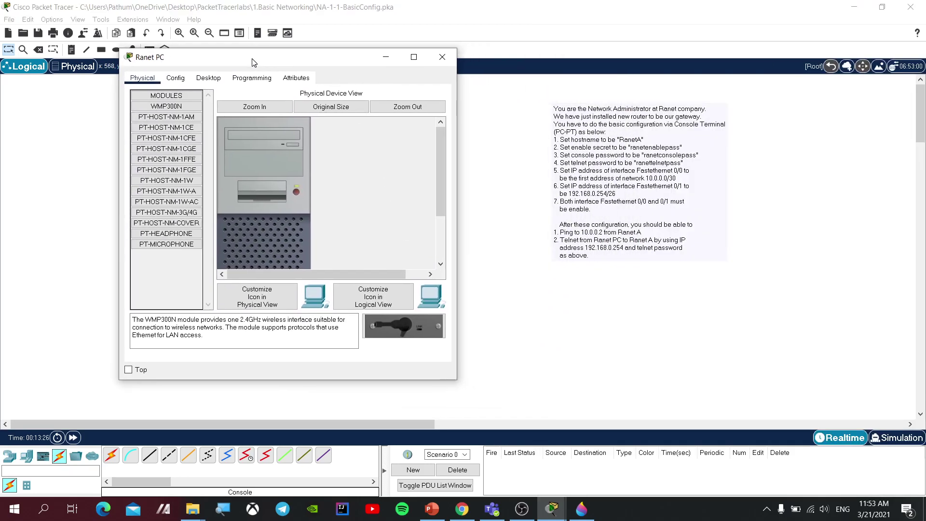
pyautogui.click(208, 78)
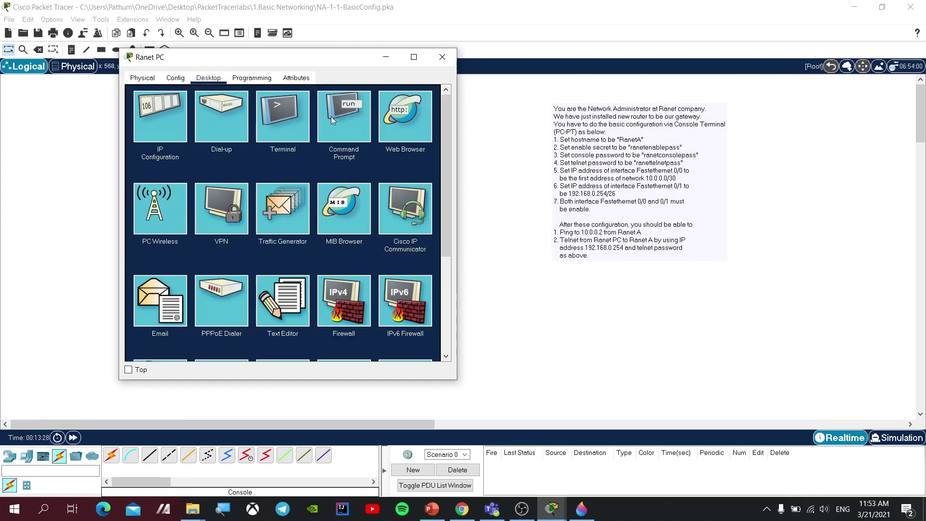
pyautogui.click(332, 116)
pyautogui.moveTo(331, 62); pyautogui.dragTo(380, 73)
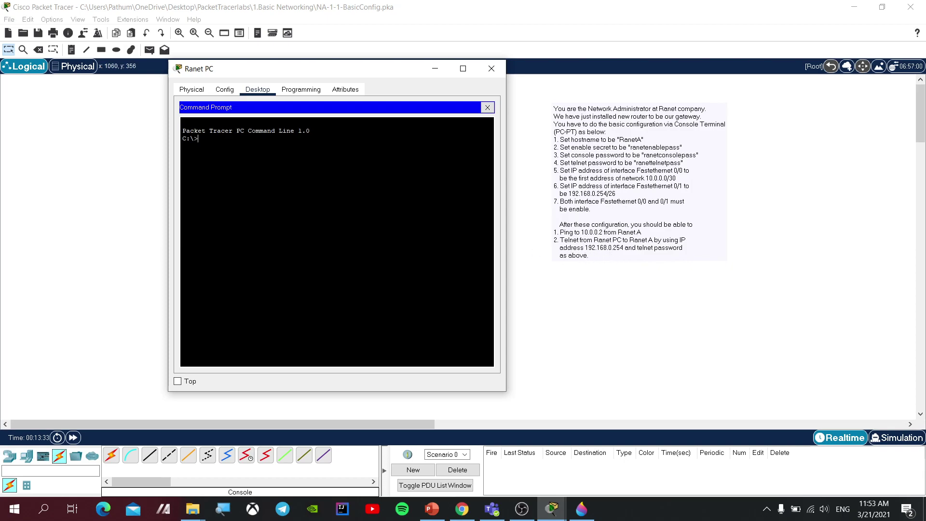
pyautogui.write('net 182.168.0.254')
pyautogui.press('Return')
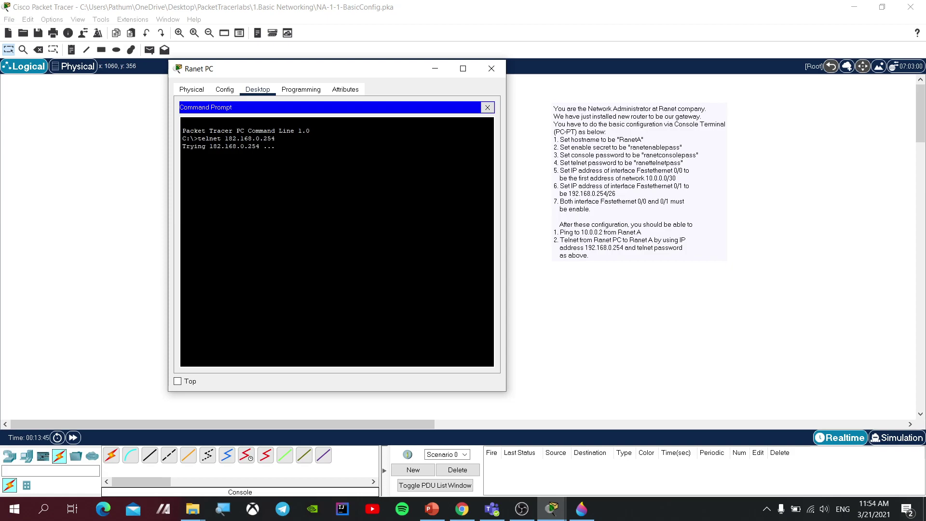
pyautogui.moveTo(352, 69); pyautogui.dragTo(505, 72)
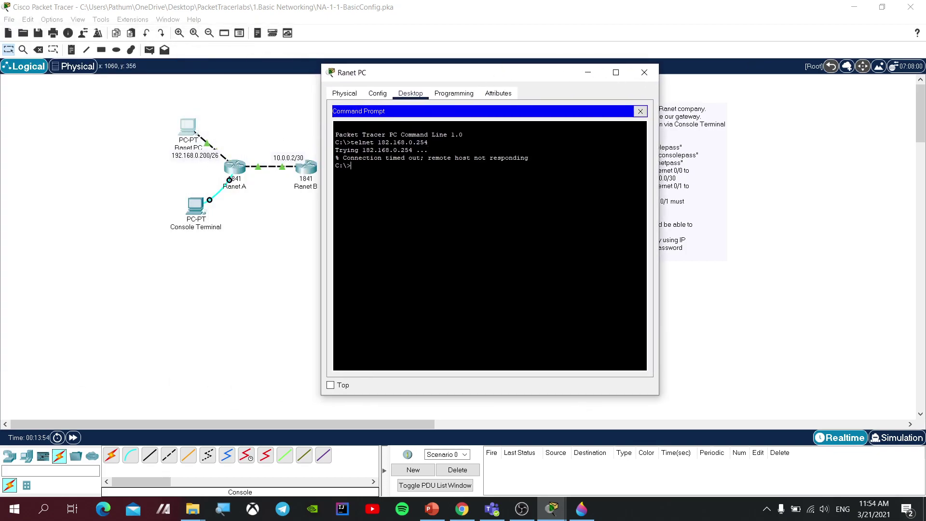
# Recall the telnet command and correct it to telnet 192.168.0.254.
pyautogui.write('ping ')
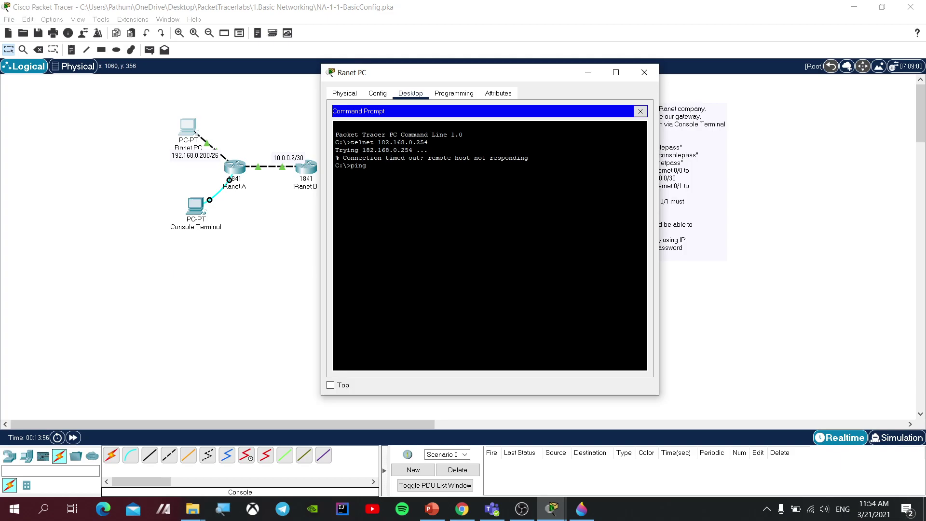
pyautogui.write('1')
pyautogui.press('BackSpace')
pyautogui.press('BackSpace')
pyautogui.press('BackSpace')
pyautogui.press('BackSpace')
pyautogui.press('BackSpace')
pyautogui.press('BackSpace')
pyautogui.press('BackSpace')
pyautogui.press('Up')
pyautogui.press('BackSpace')
pyautogui.write('9')
pyautogui.press('Return')
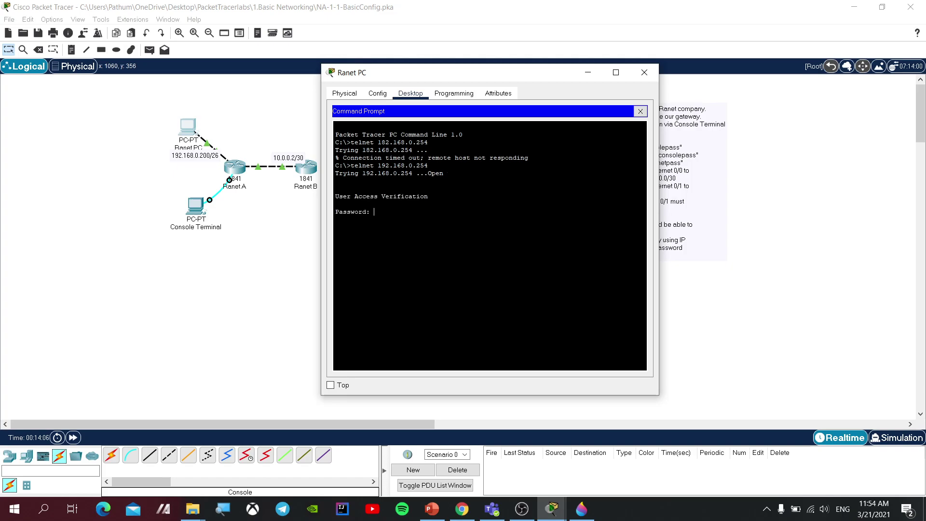
# Enter the telnet password to reach RanetA>, then close the Ranet PC window.
pyautogui.moveTo(479, 76); pyautogui.dragTo(358, 74)
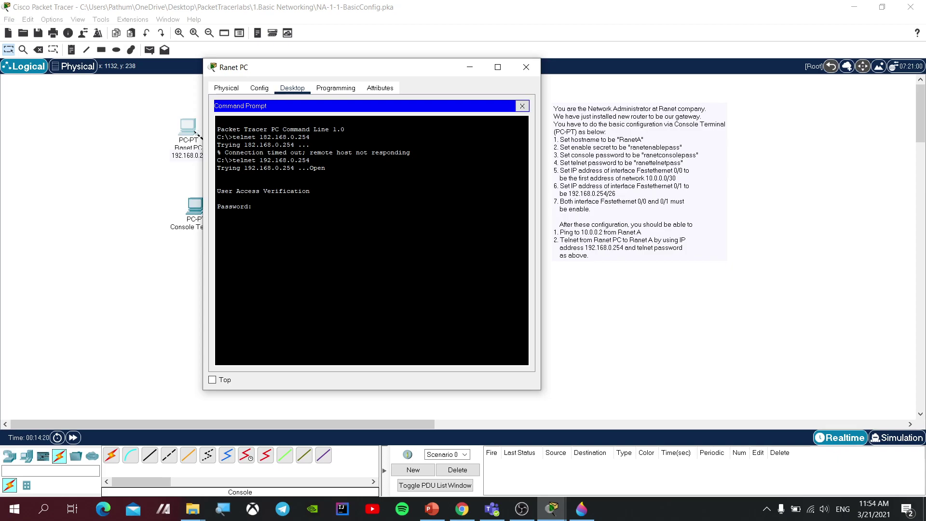
pyautogui.press('Return')
pyautogui.press('Return')
pyautogui.moveTo(389, 77); pyautogui.dragTo(571, 90)
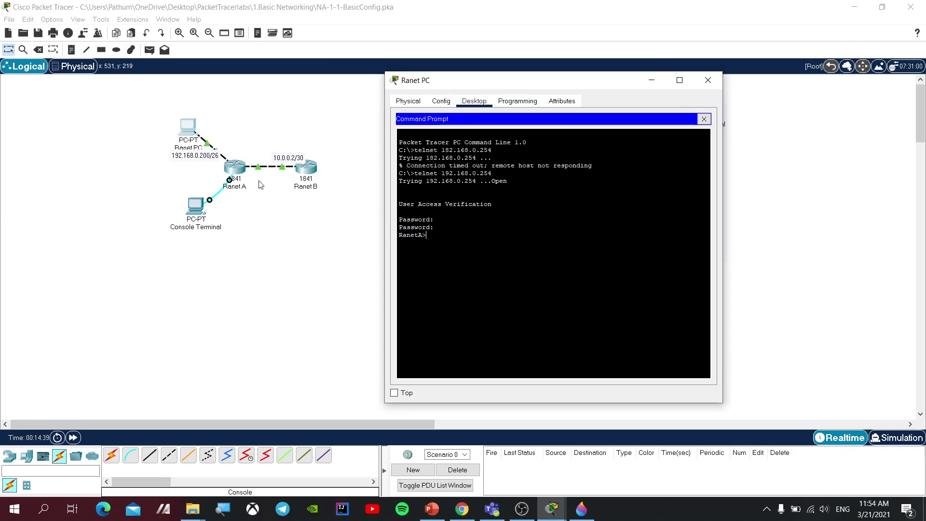
pyautogui.click(708, 80)
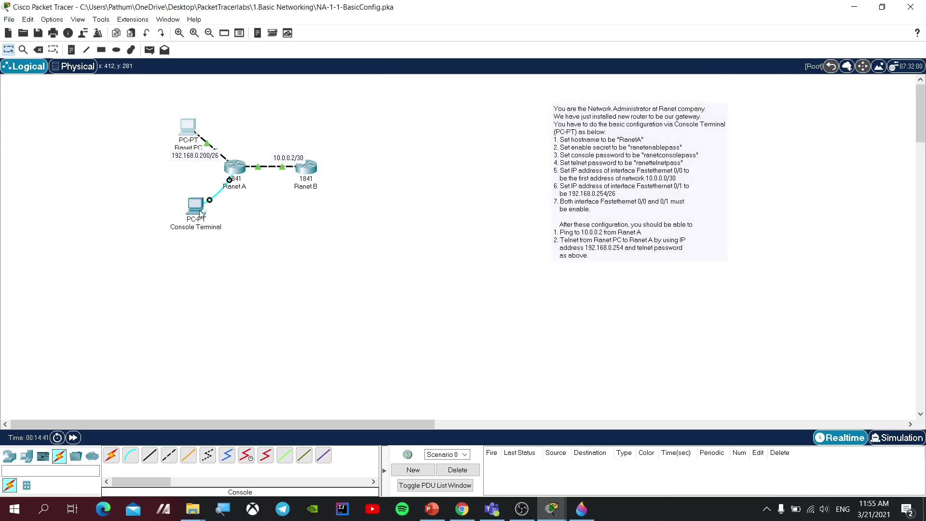
# Open the Console Terminal's Terminal app with the default port settings.
pyautogui.click(203, 212)
pyautogui.click(461, 144)
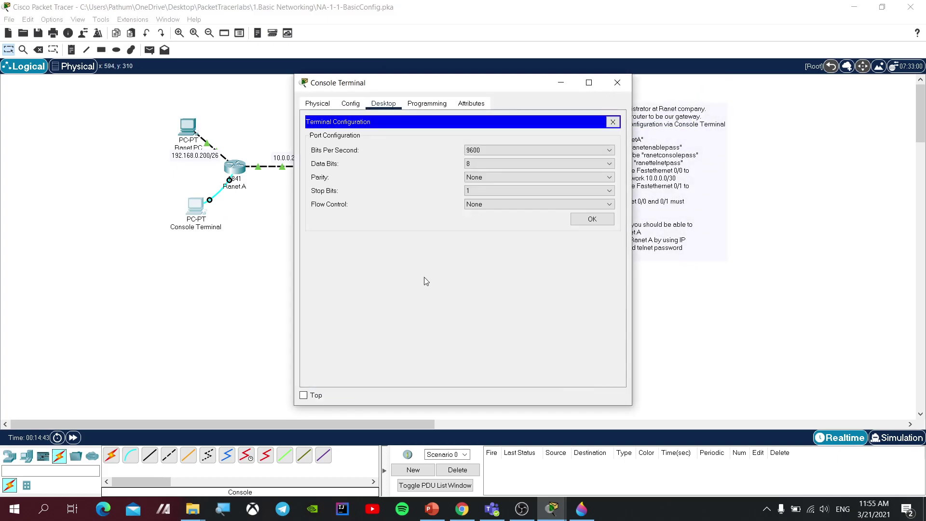
pyautogui.click(603, 220)
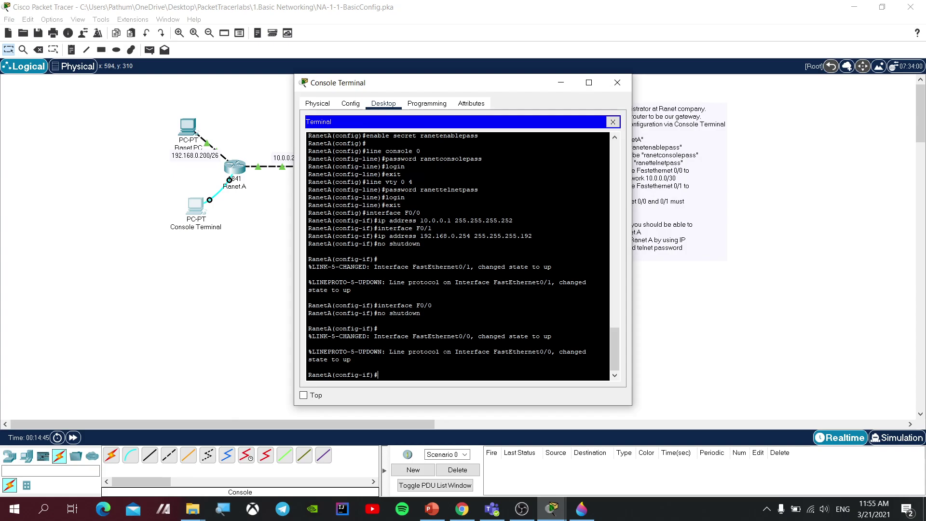
# Exit configuration modes, log out of RanetA's console, and close the terminal window.
pyautogui.write('exit')
pyautogui.press('Return')
pyautogui.write('exit')
pyautogui.press('Return')
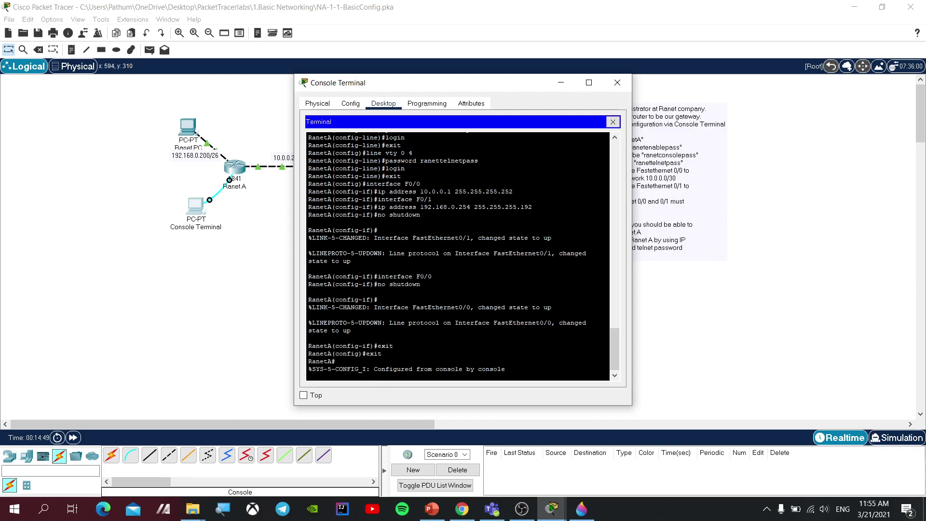
pyautogui.press('Return')
pyautogui.write('exit')
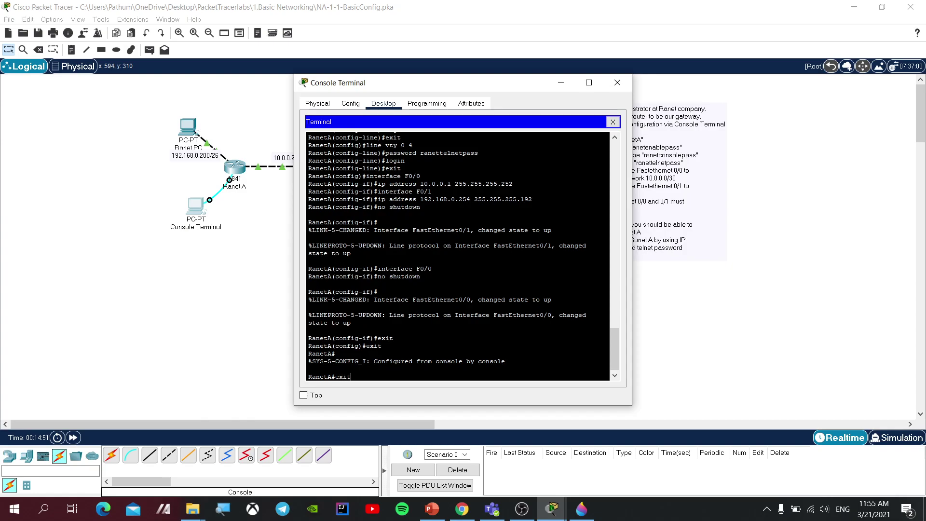
pyautogui.press('Return')
pyautogui.press('Return')
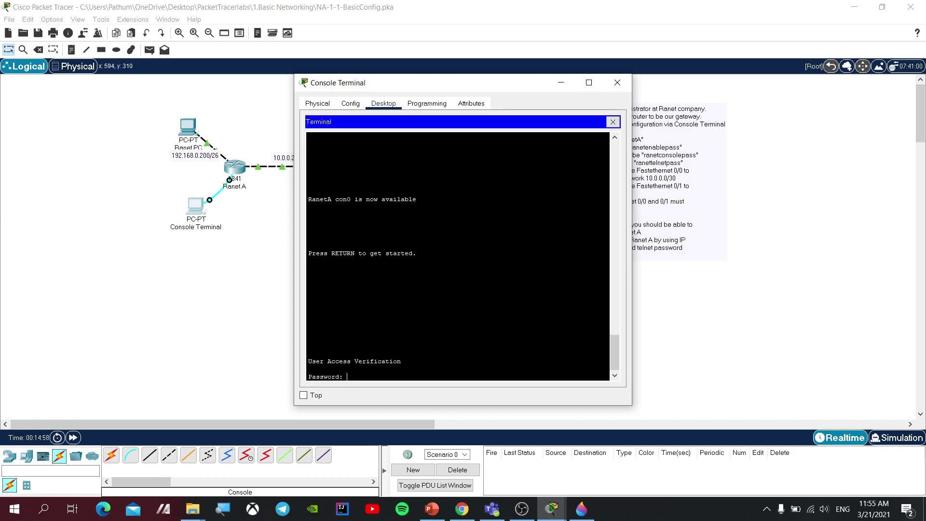
pyautogui.moveTo(506, 86); pyautogui.dragTo(597, 90)
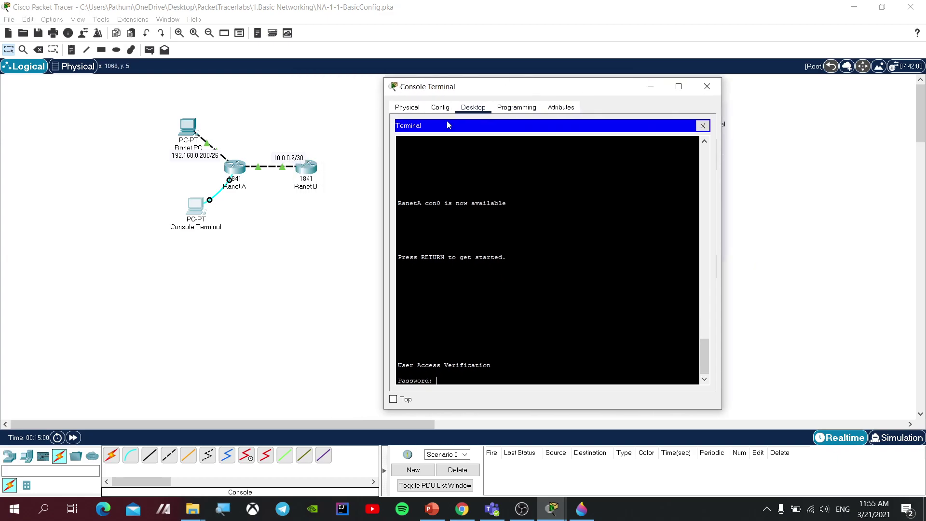
pyautogui.click(707, 87)
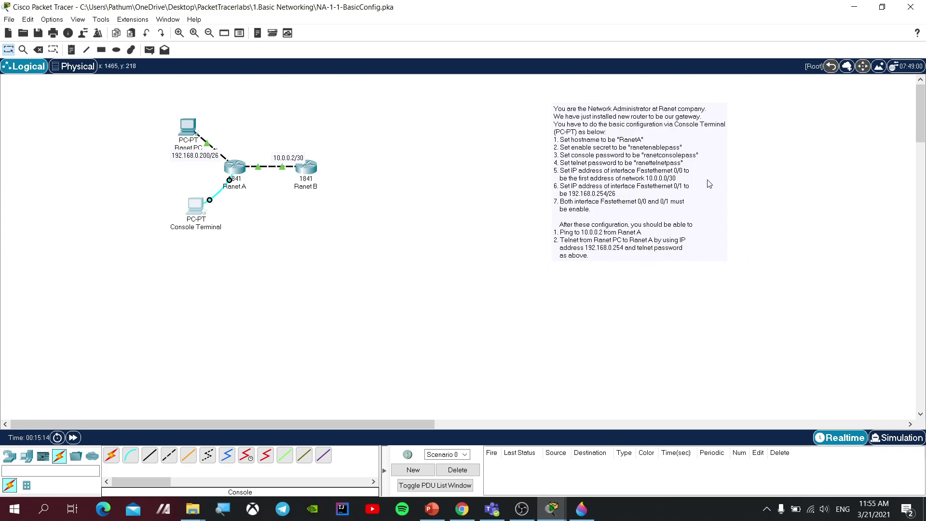
# Minimize Packet Tracer, open the PacketTracerlabs desktop folder, and minimize PT Activity.
pyautogui.click(852, 7)
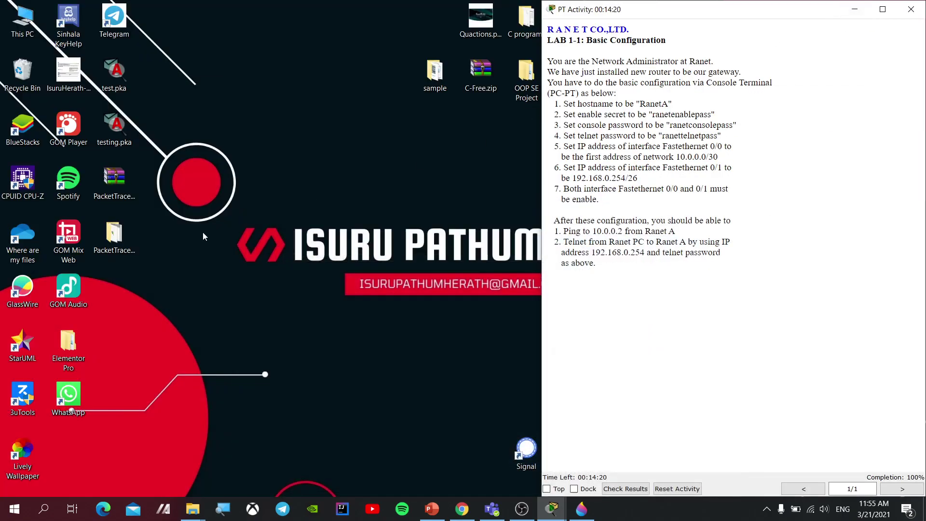
pyautogui.doubleClick(121, 231)
pyautogui.scroll(-20, 292, 208)
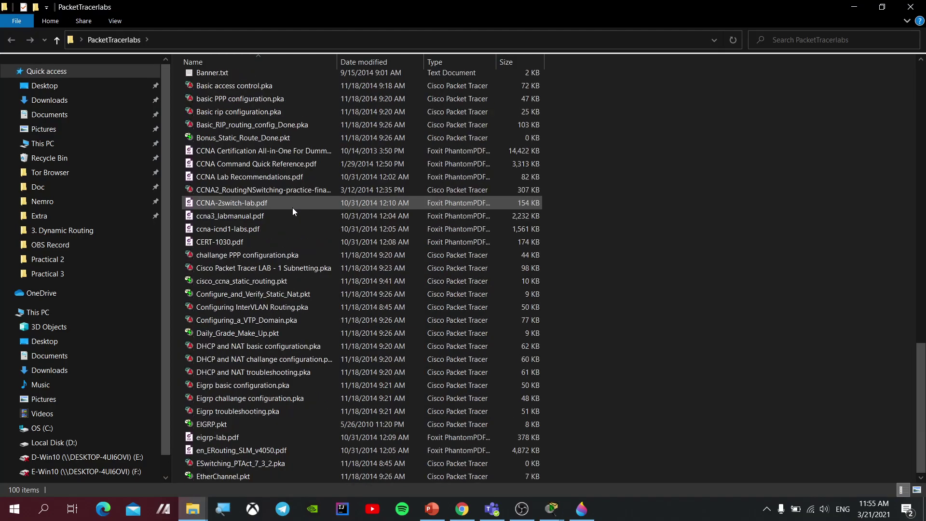
pyautogui.click(563, 504)
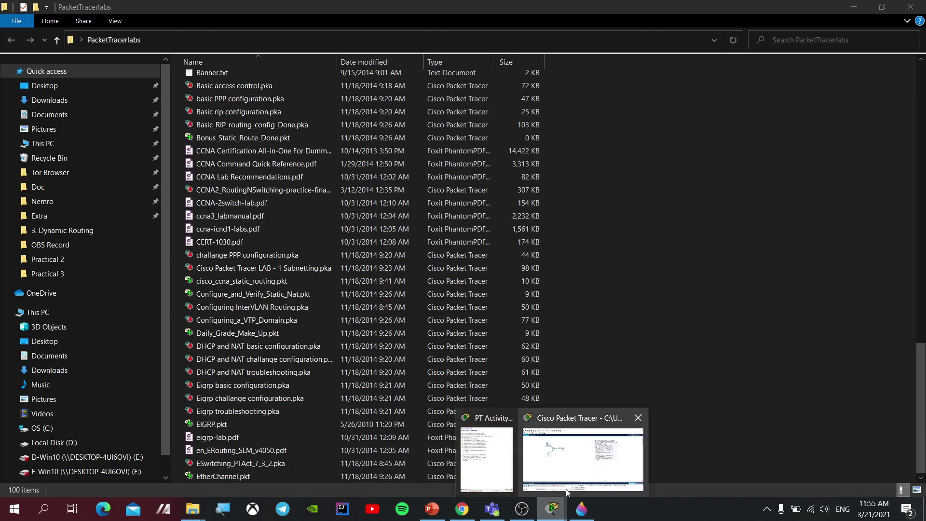
pyautogui.click(486, 458)
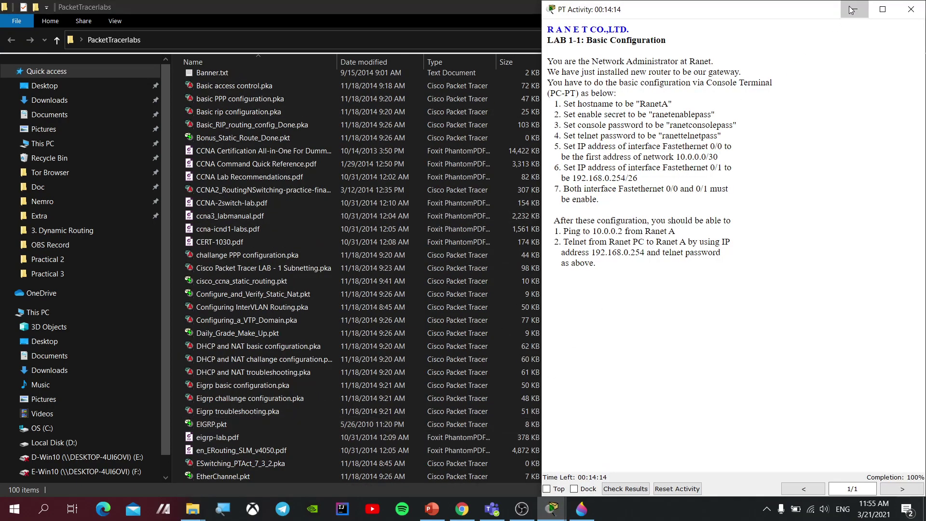
pyautogui.click(851, 9)
pyautogui.scroll(15, 407, 257)
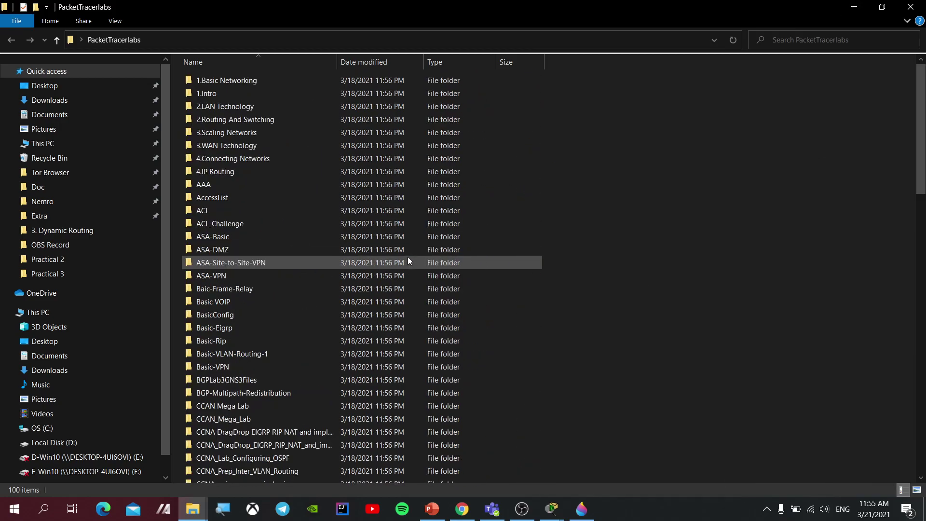
# Browse PacketTracerlabs folders down to the Eigrp basic configuration.pka file.
pyautogui.click(221, 80)
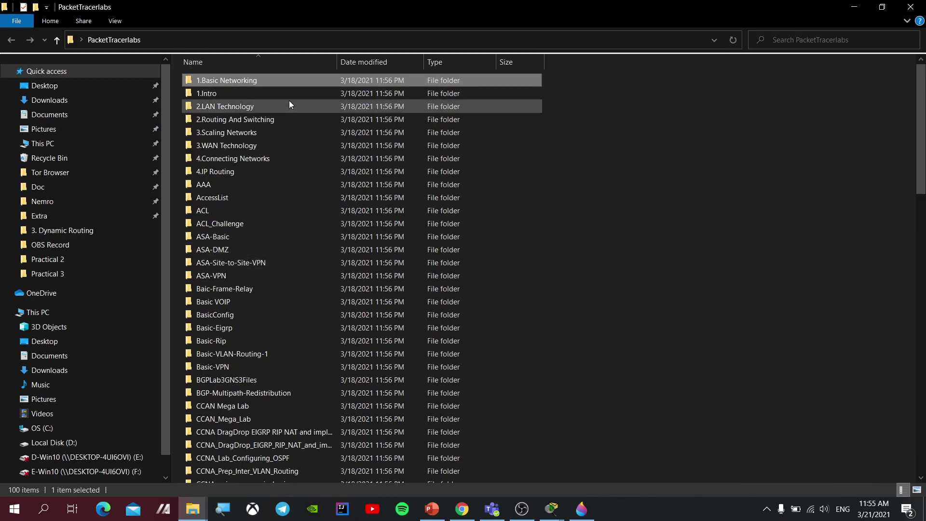
pyautogui.click(254, 107)
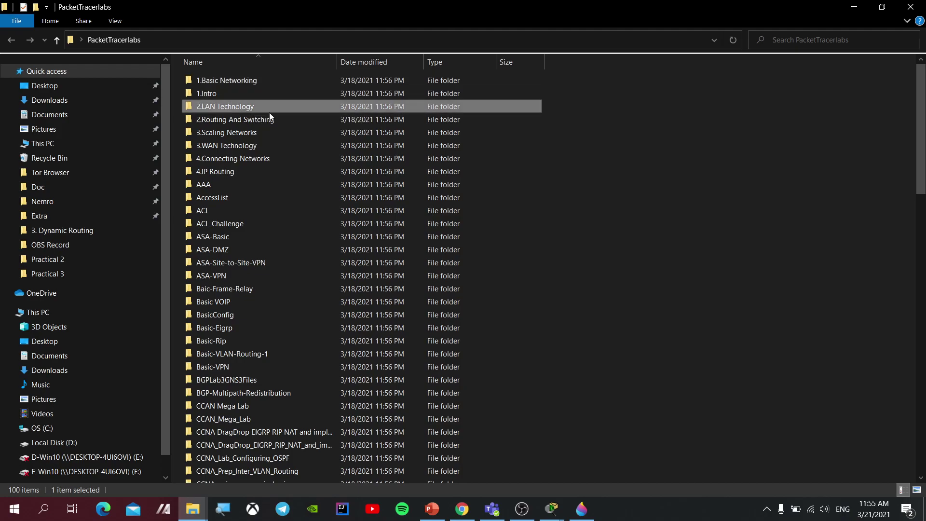
pyautogui.click(281, 120)
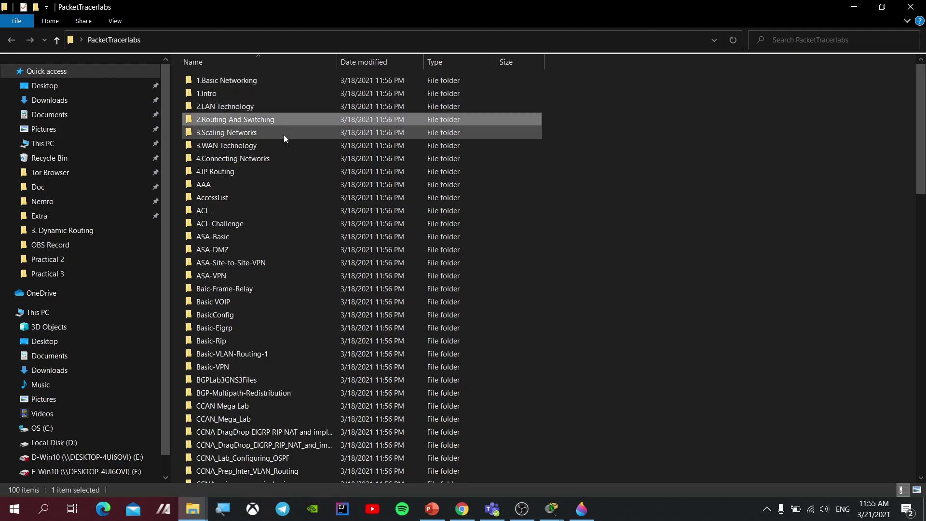
pyautogui.click(292, 174)
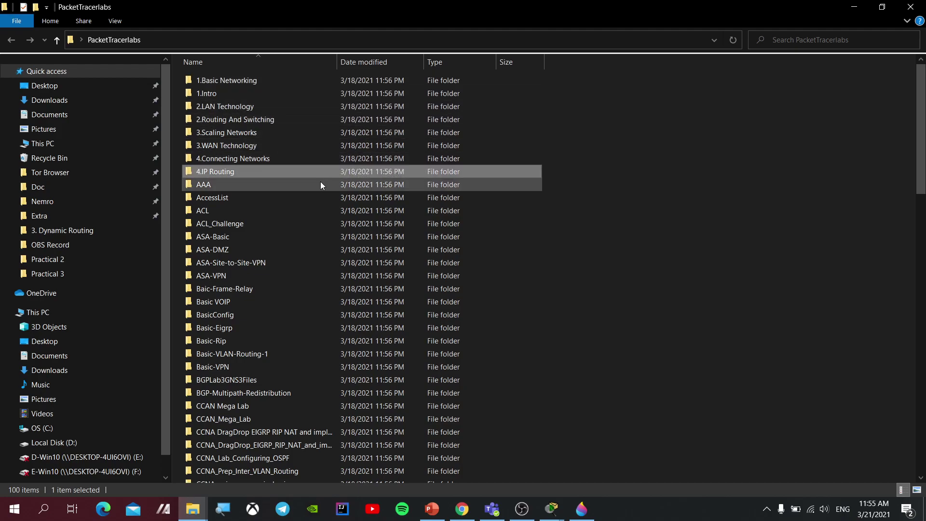
pyautogui.scroll(-20, 398, 203)
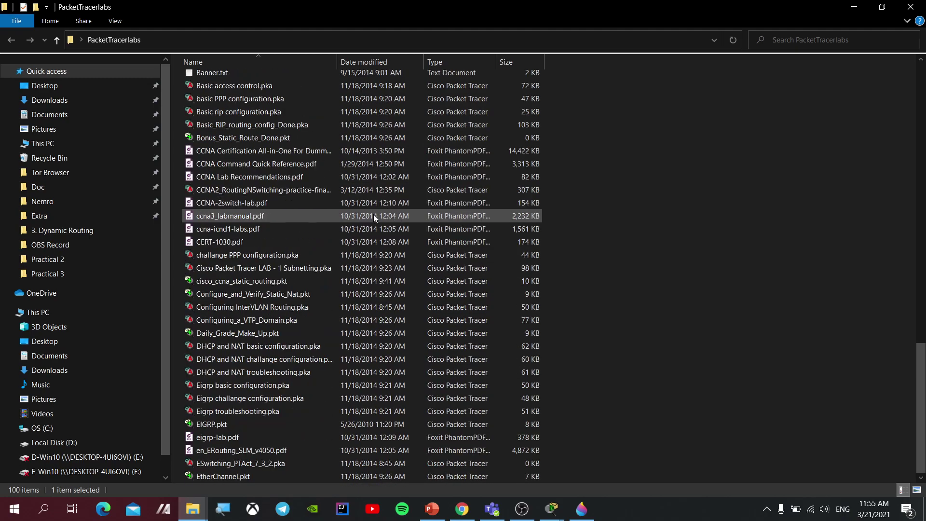
pyautogui.click(215, 385)
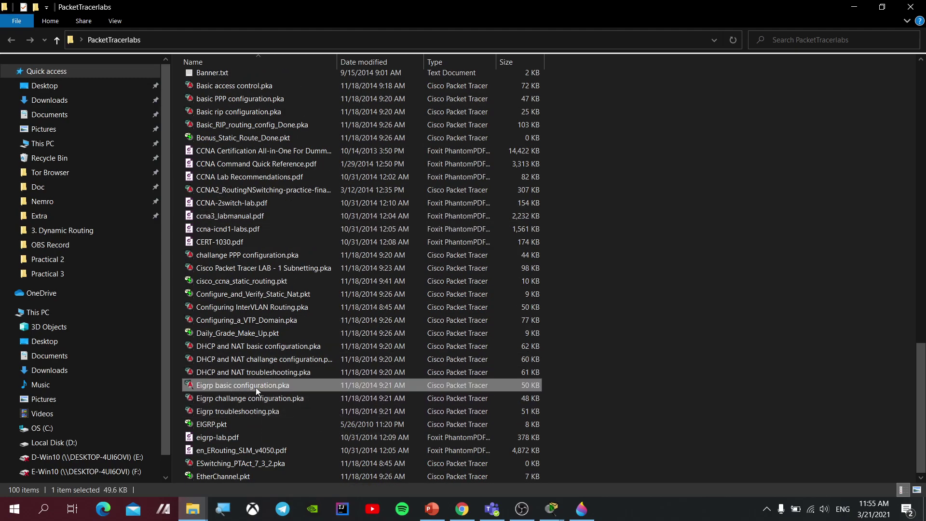
# Select the EIGRP folder, scroll back to the top, and minimize File Explorer.
pyautogui.scroll(7, 284, 366)
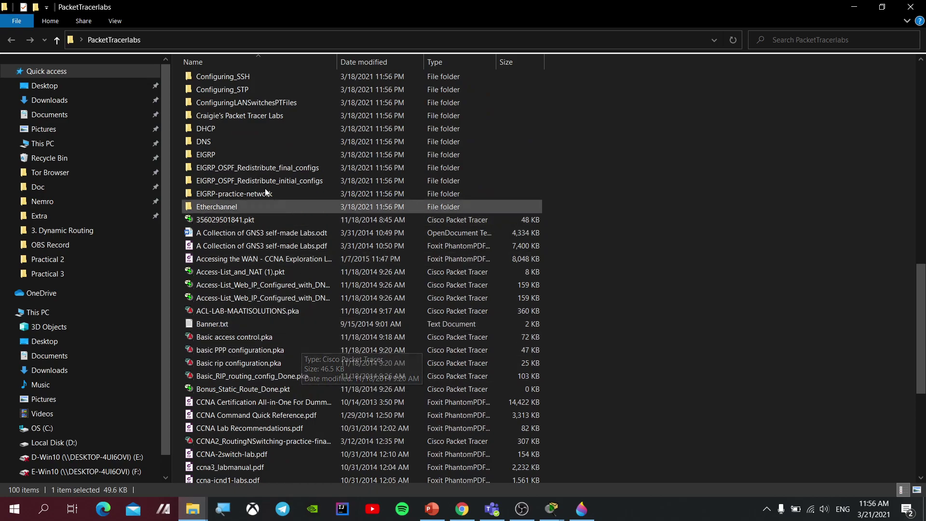
pyautogui.scroll(3, 238, 206)
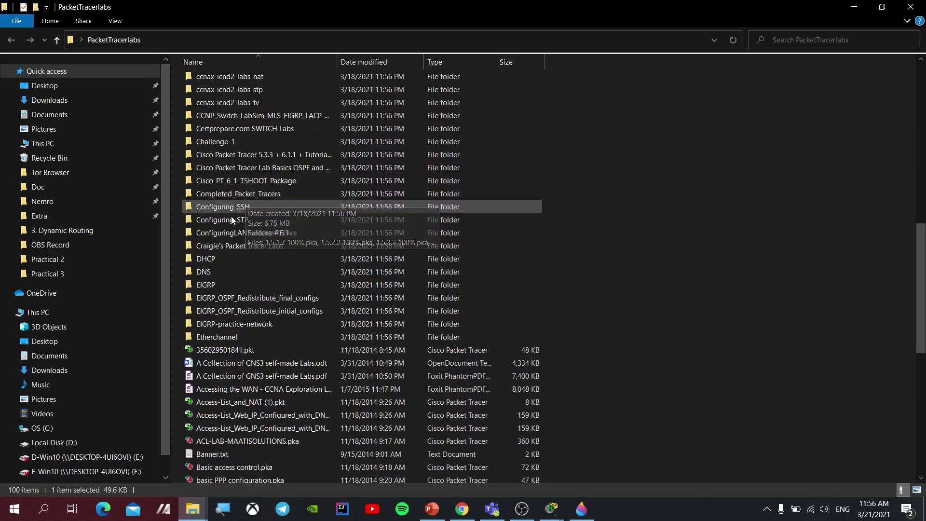
pyautogui.click(220, 283)
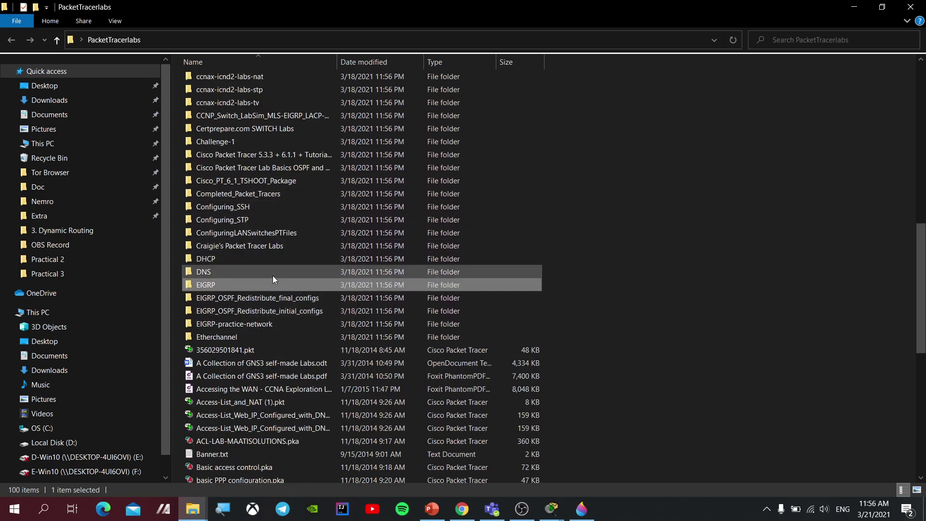
pyautogui.scroll(7, 273, 276)
pyautogui.scroll(3, 314, 319)
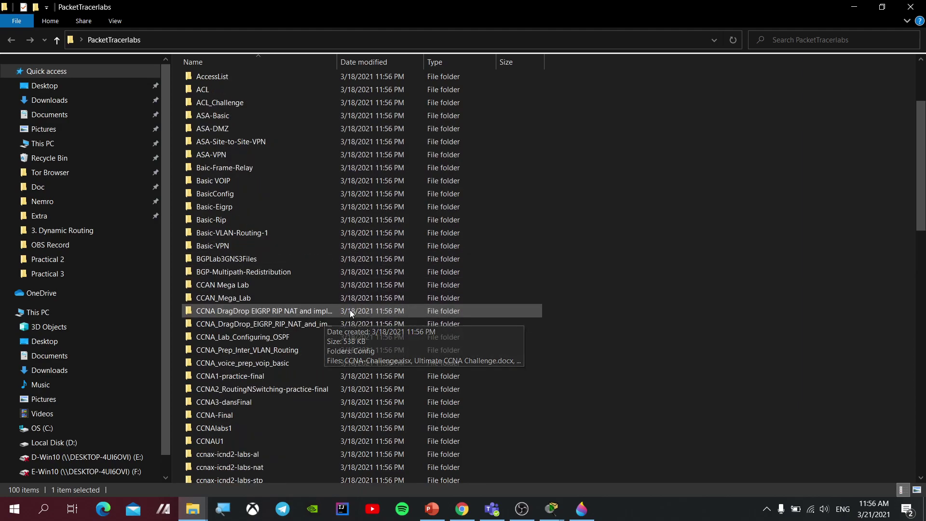
pyautogui.scroll(3, 350, 314)
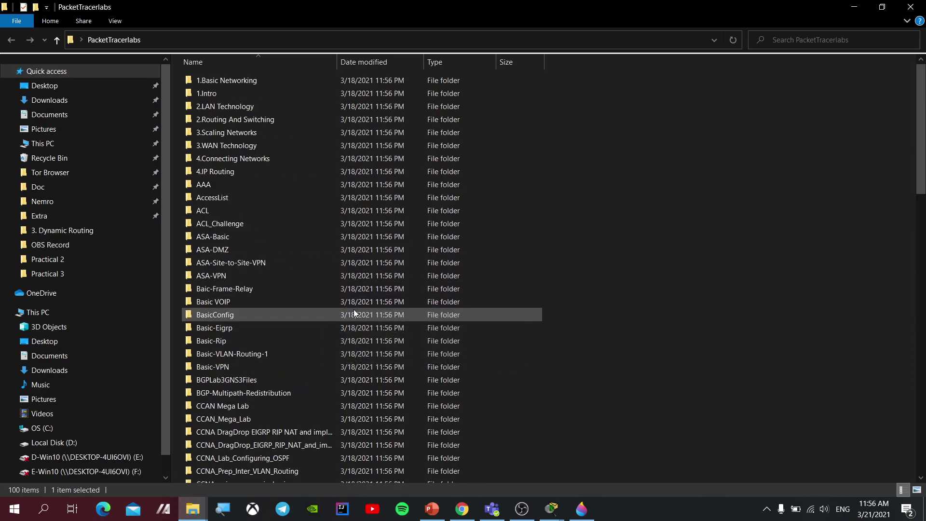
pyautogui.moveTo(317, 233)
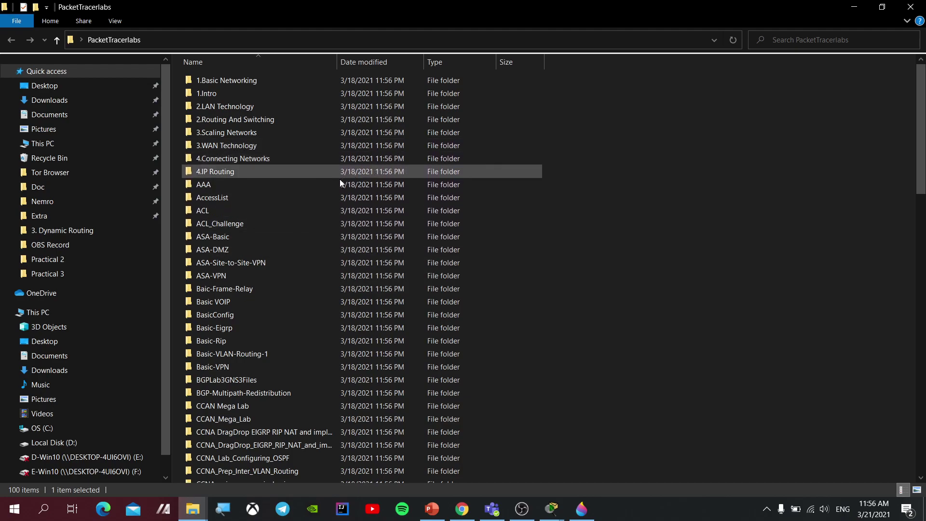
pyautogui.click(853, 8)
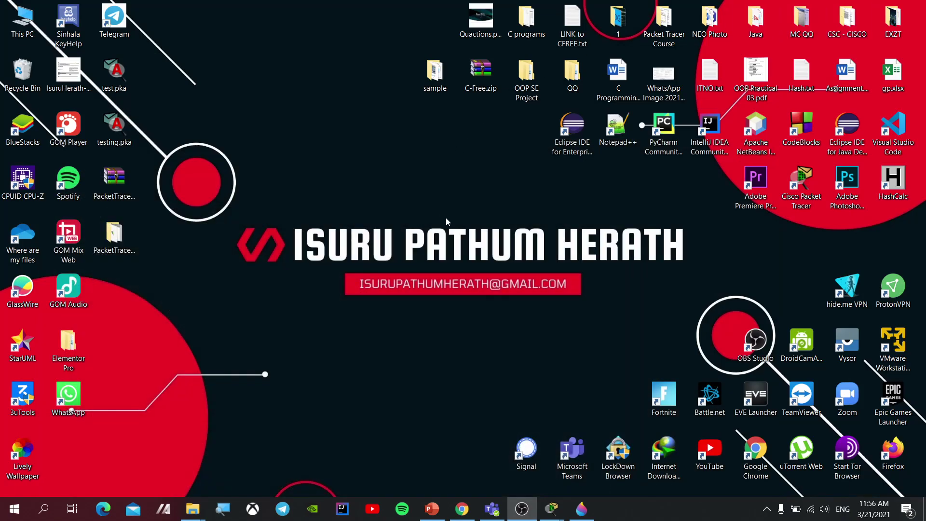